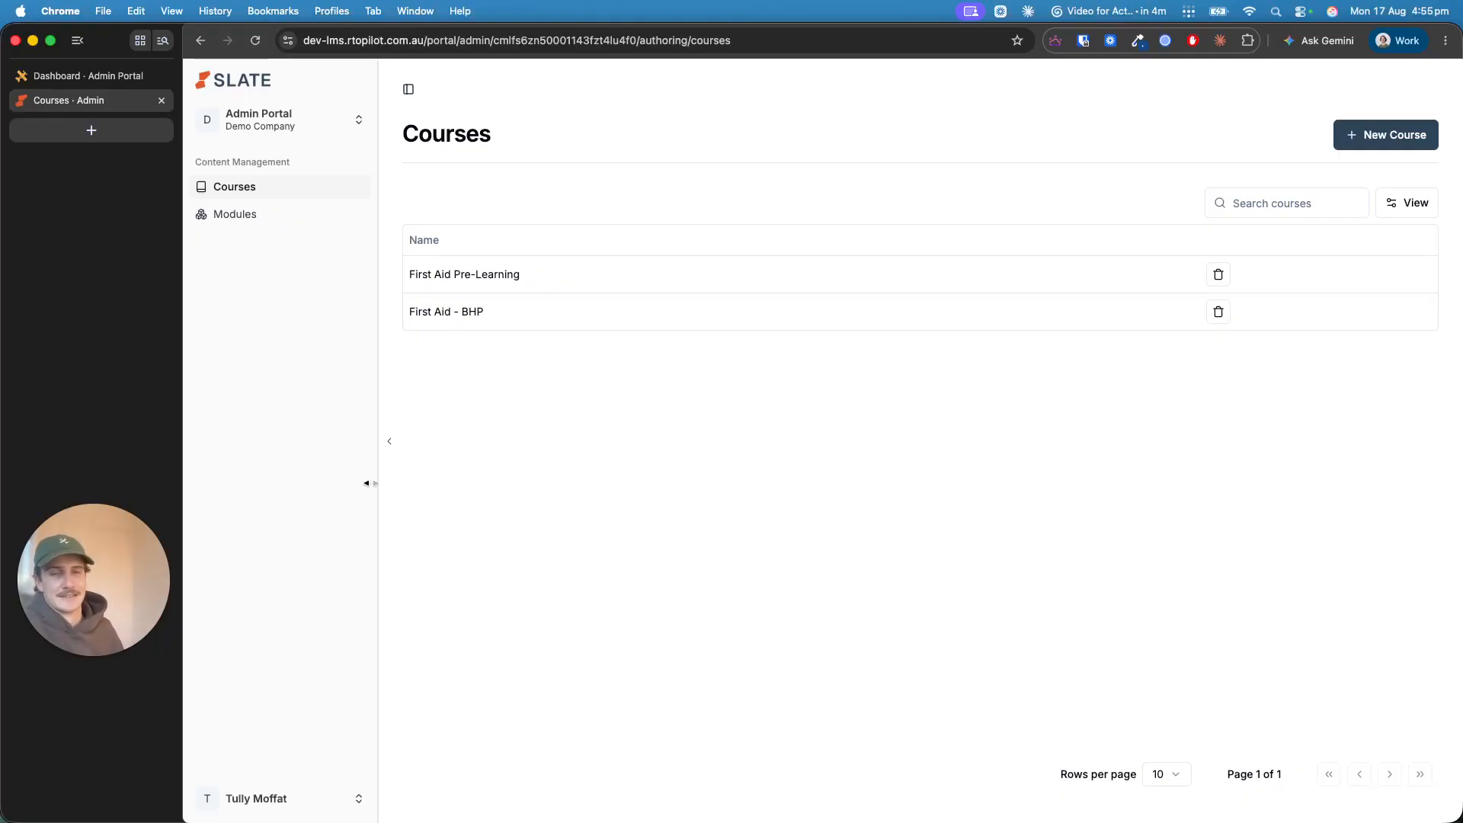
# Step: Start a new standard module from the Modules list
pyautogui.click(267, 215)
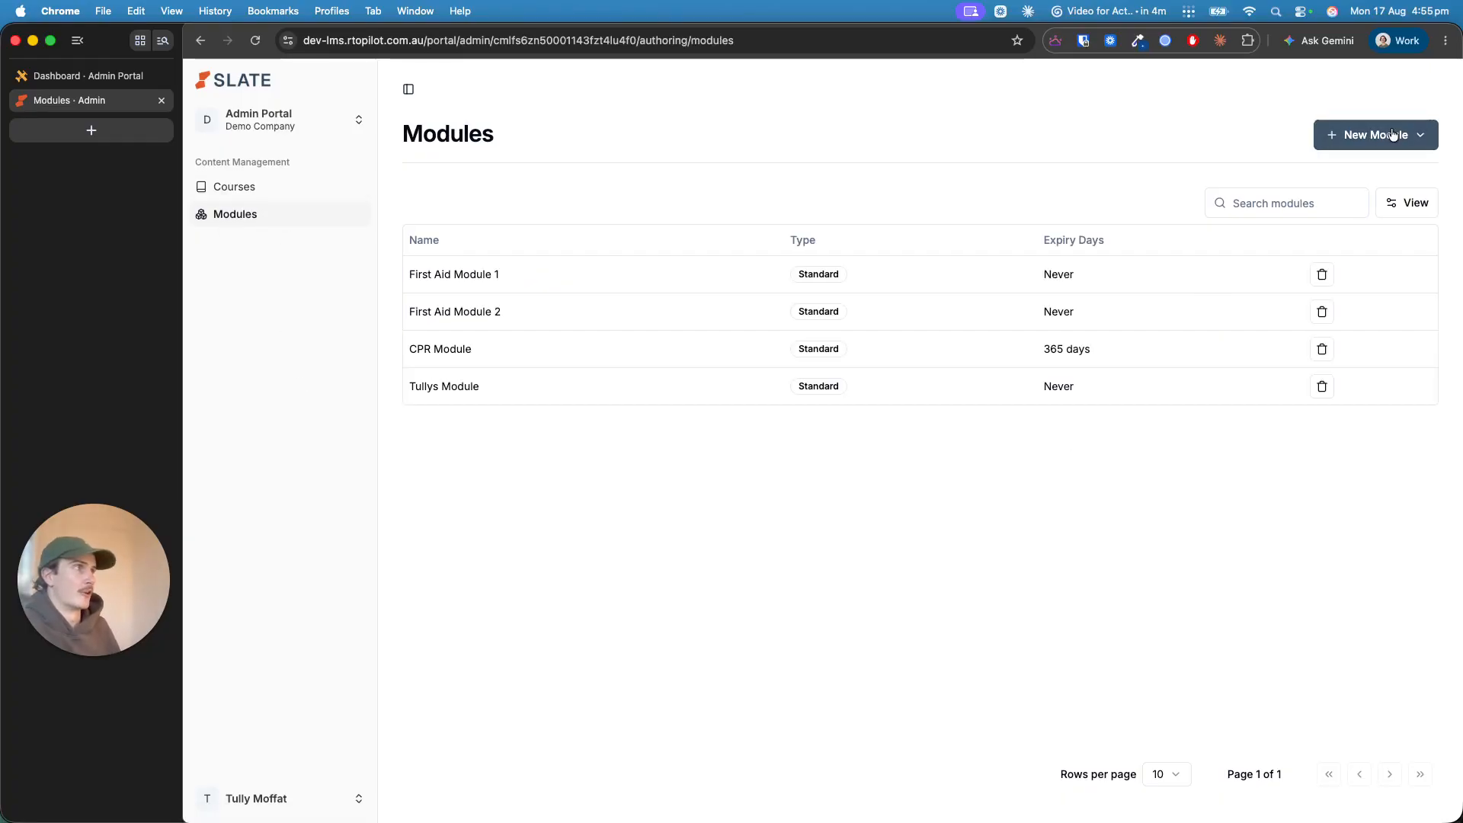
pyautogui.click(1357, 140)
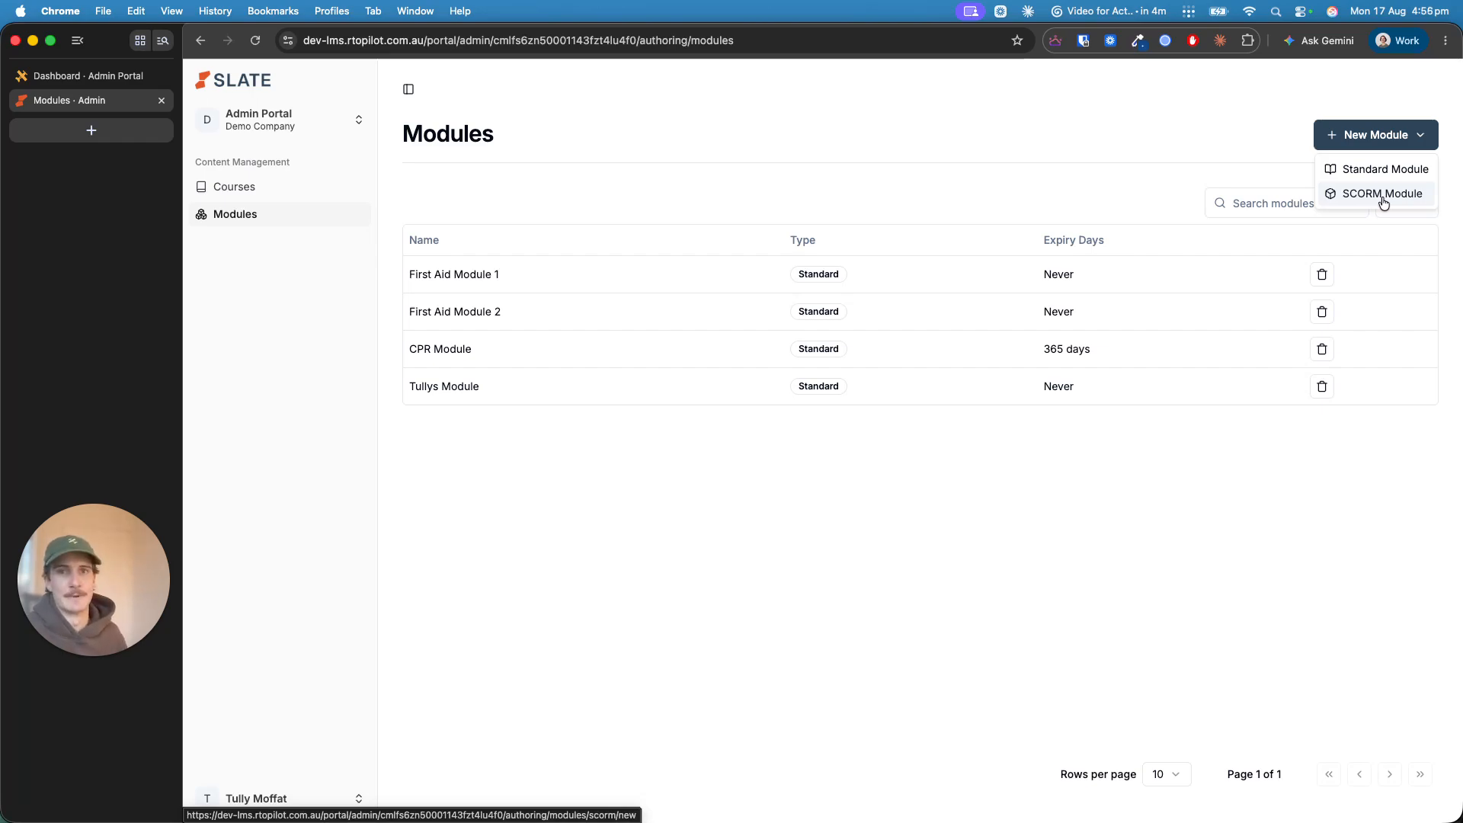
pyautogui.click(718, 548)
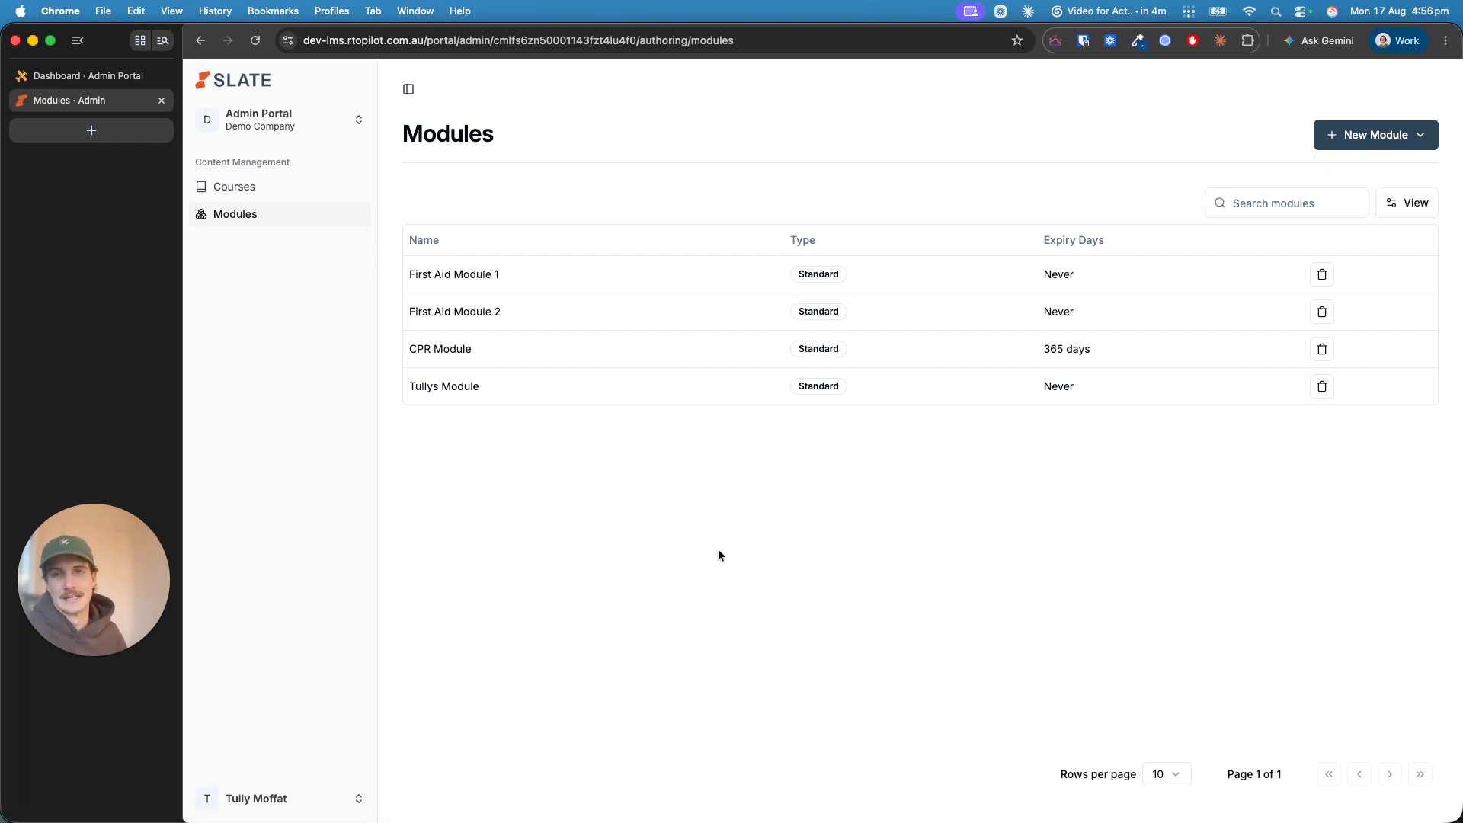
pyautogui.click(1368, 135)
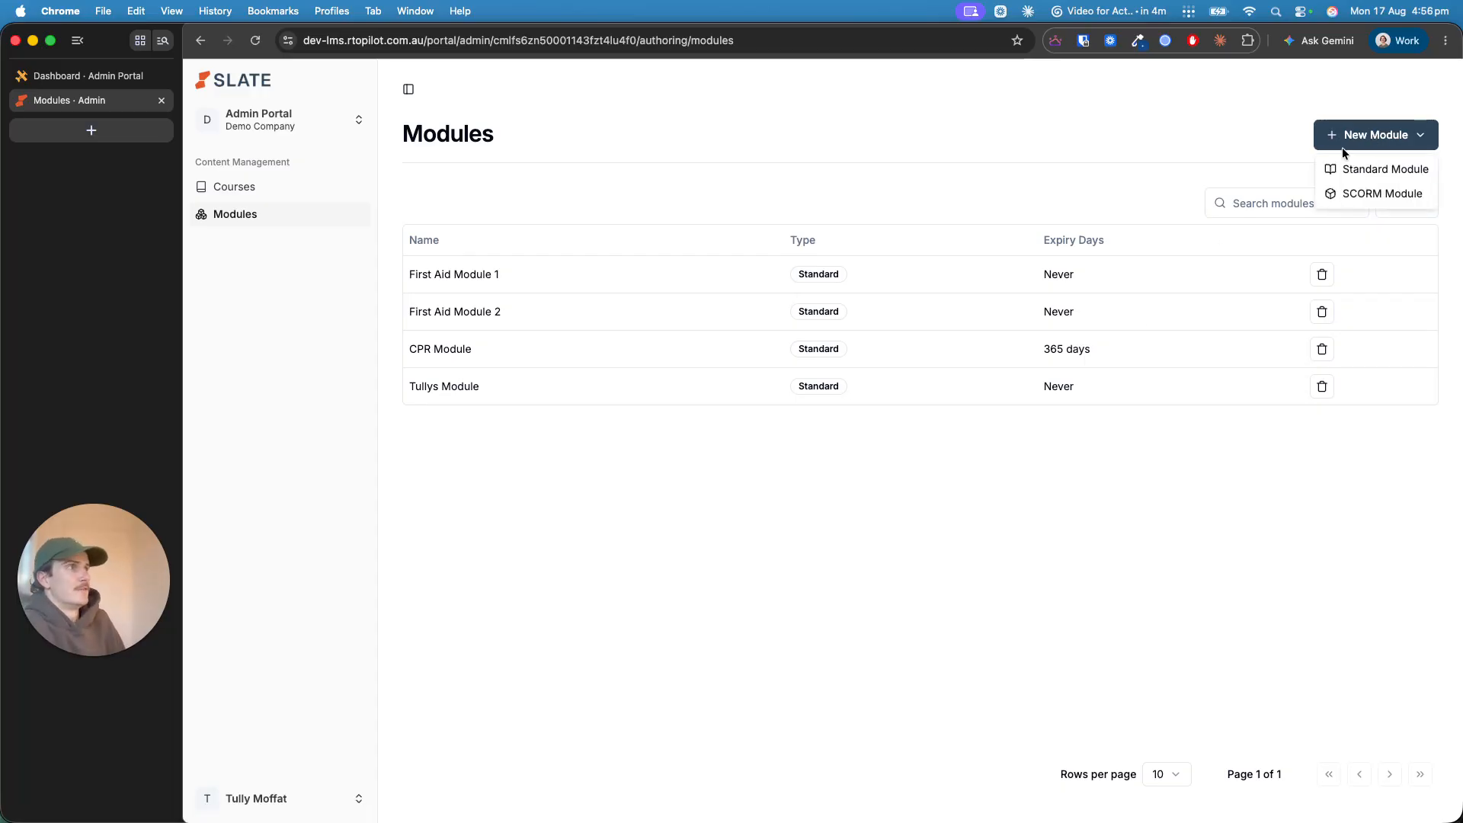
pyautogui.click(1345, 175)
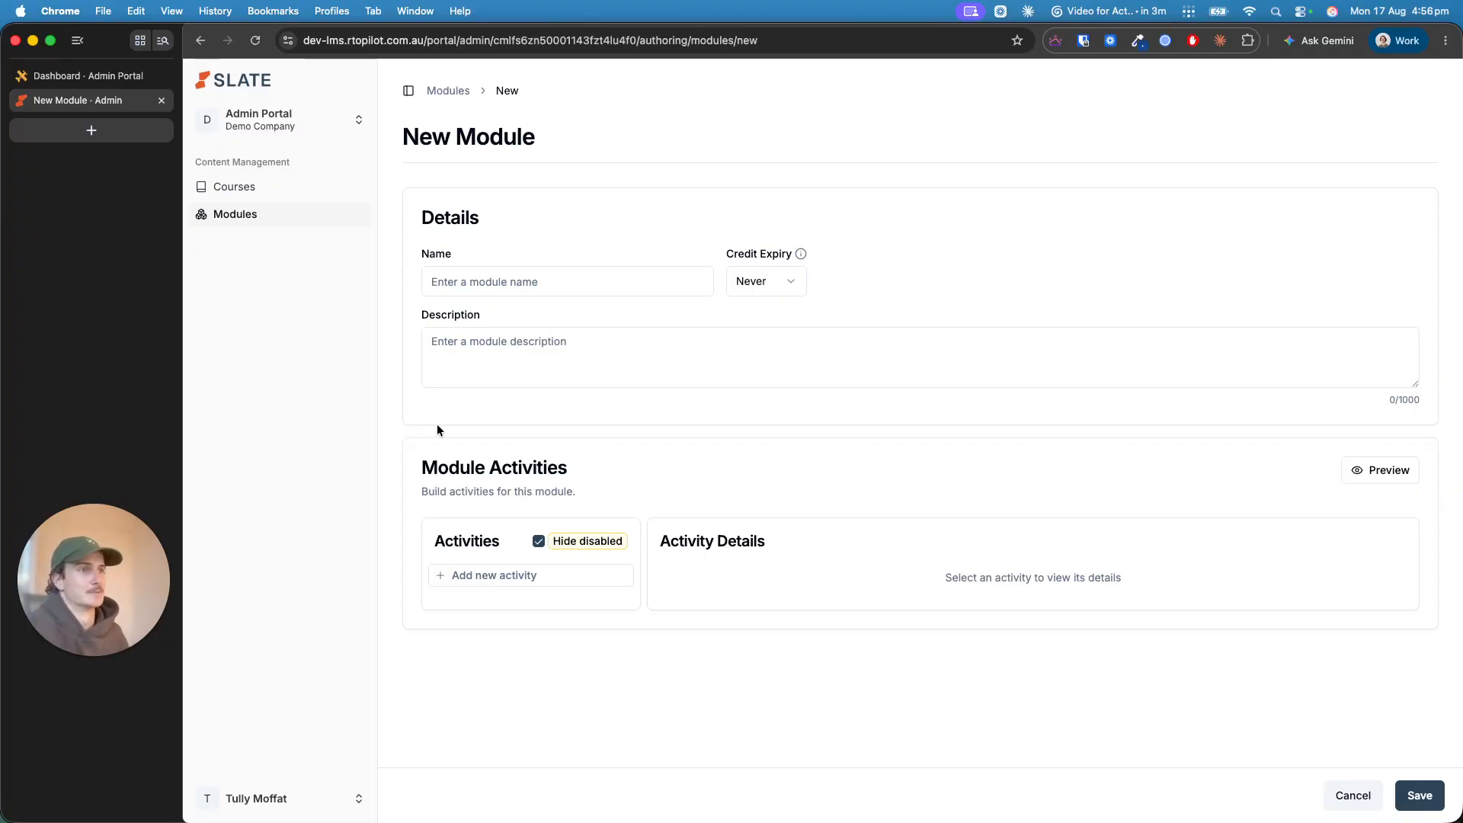
# Step: Name the module Working at Heights and review the available credit expiry periods, keeping Never
pyautogui.click(494, 283)
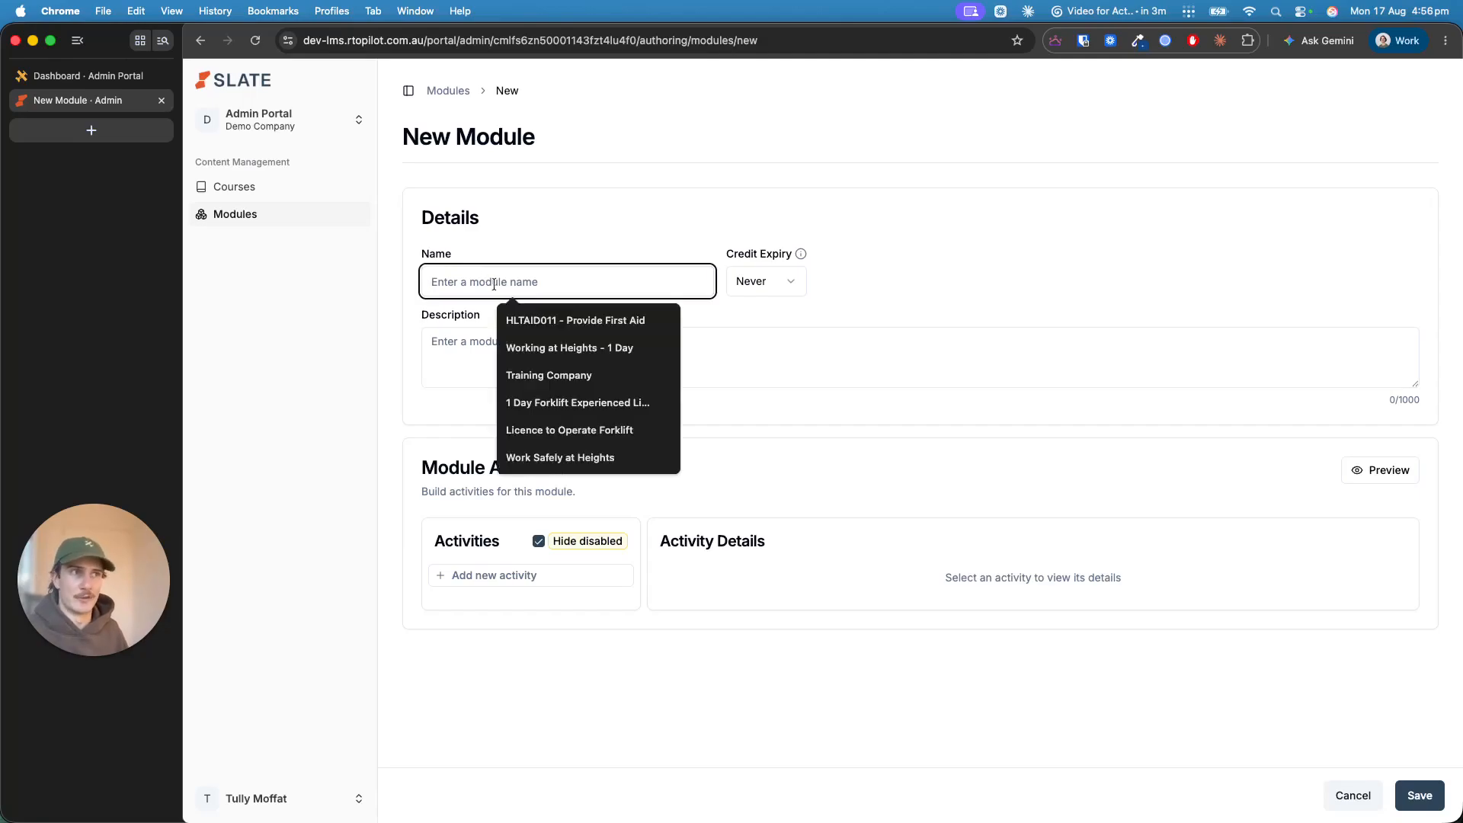
pyautogui.click(579, 348)
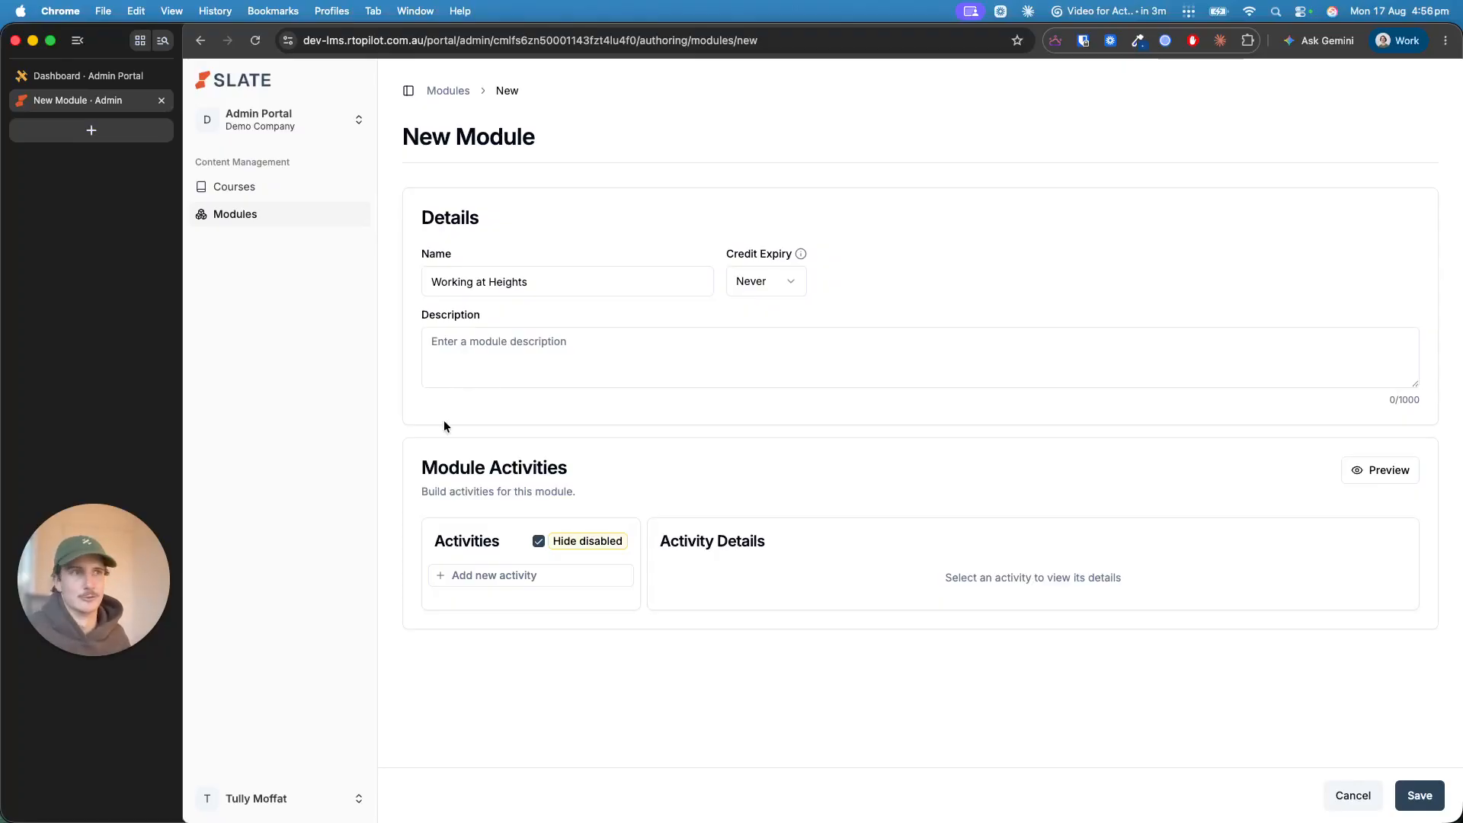
pyautogui.click(794, 282)
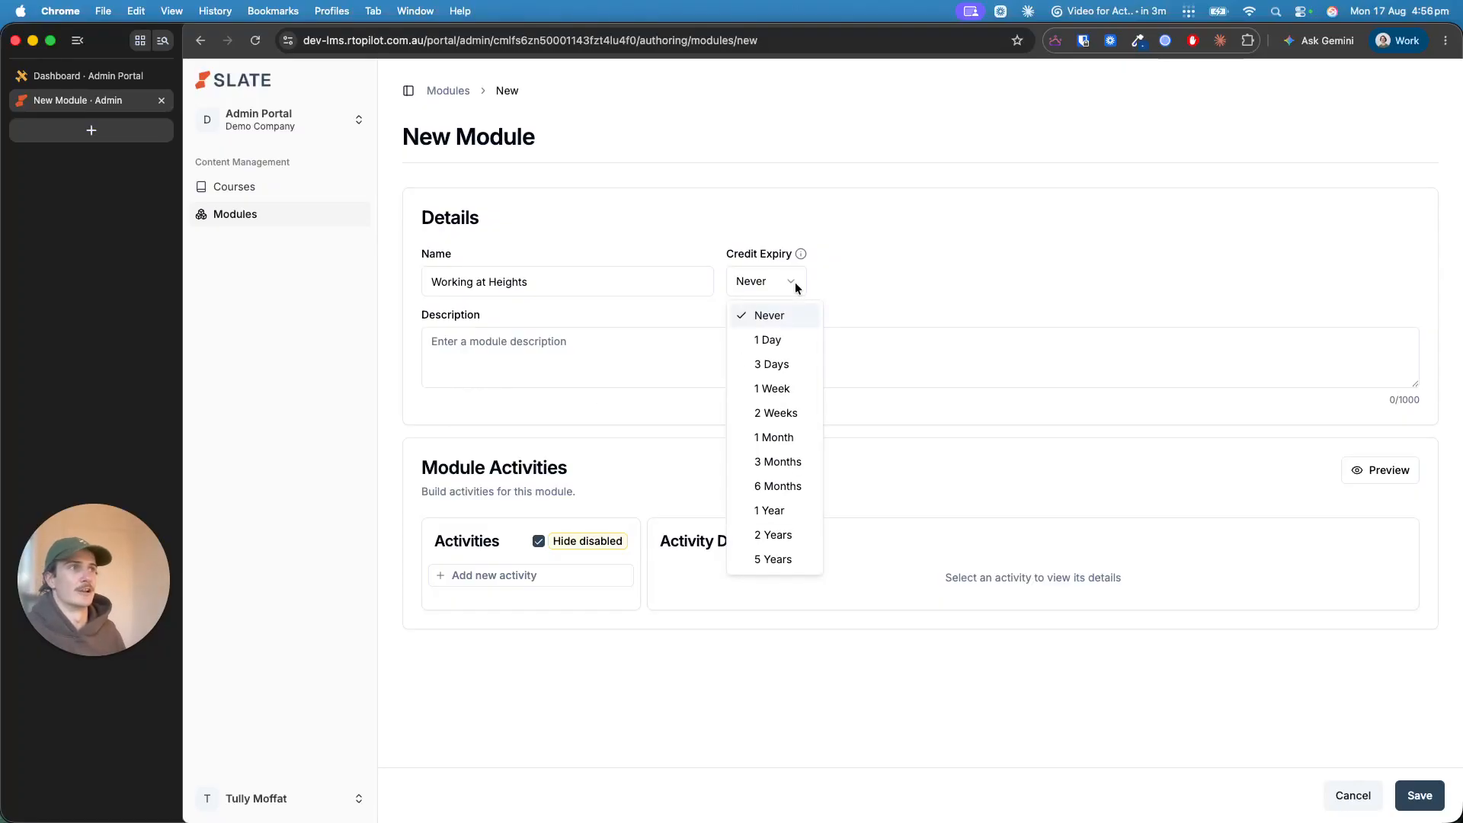
pyautogui.click(941, 254)
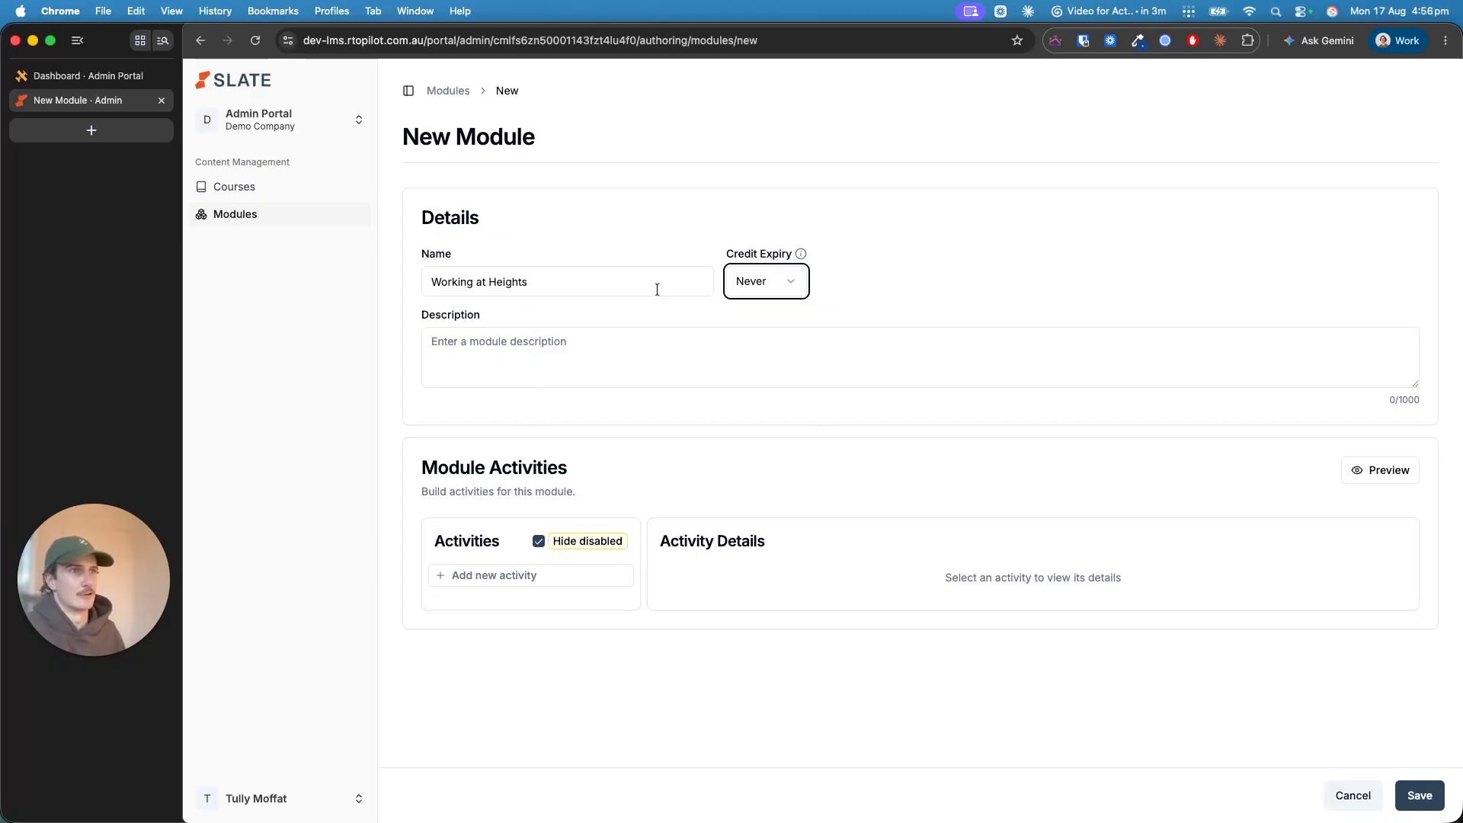
# Step: Add a new content activity to the module and inspect its activity types and content editor
pyautogui.click(526, 579)
pyautogui.click(506, 594)
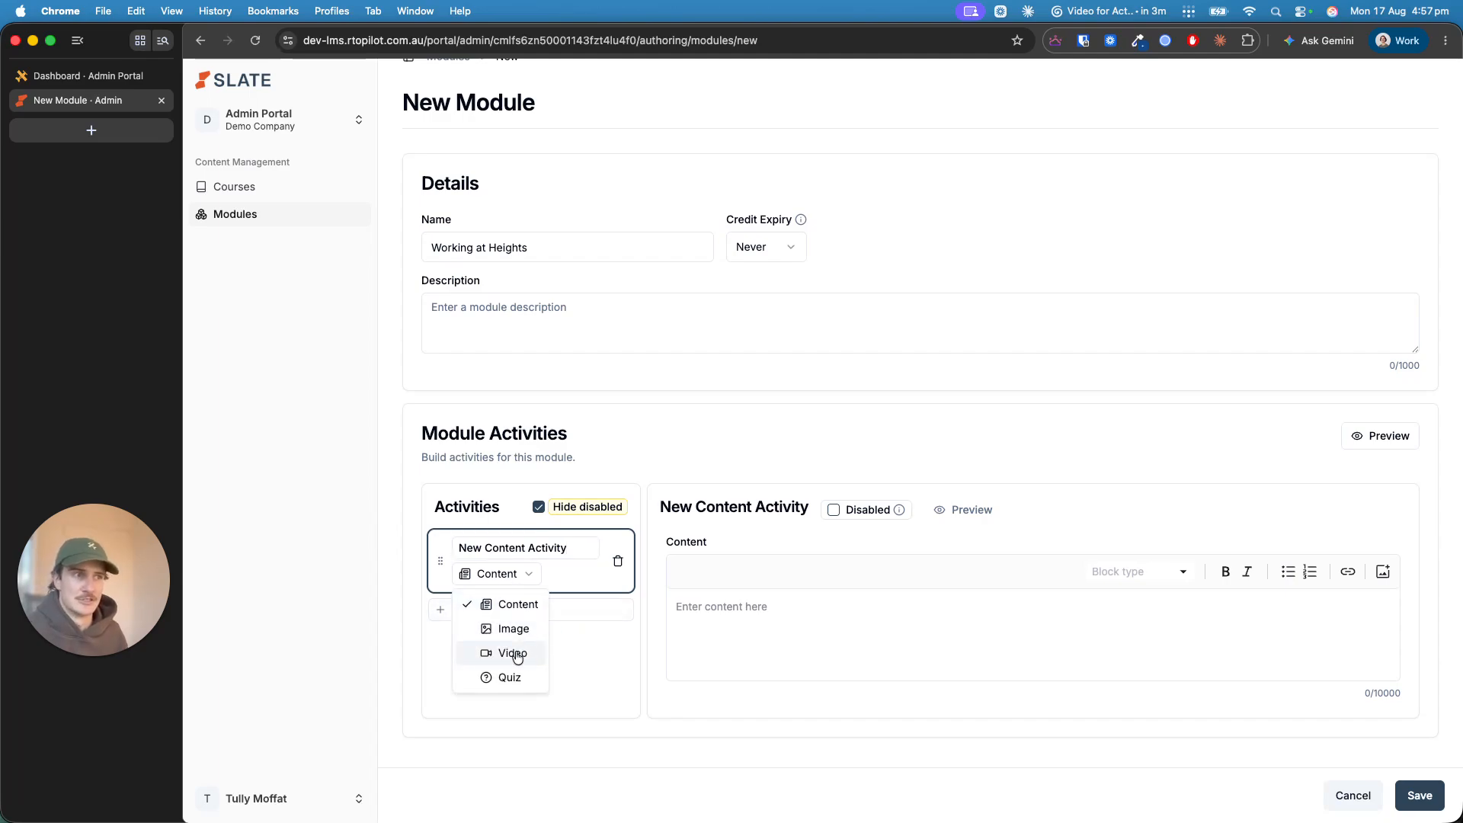
pyautogui.click(509, 610)
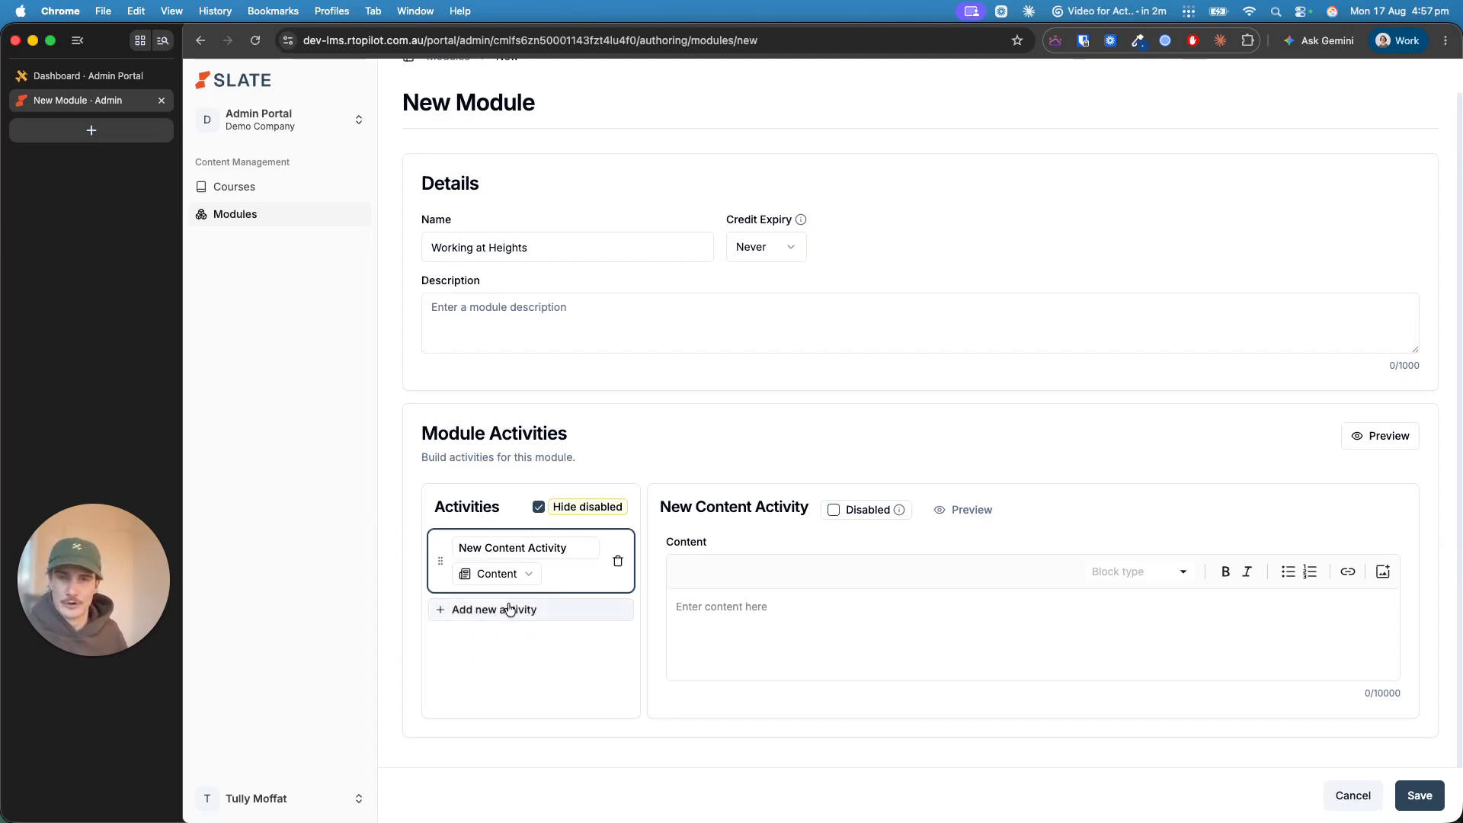
pyautogui.click(804, 629)
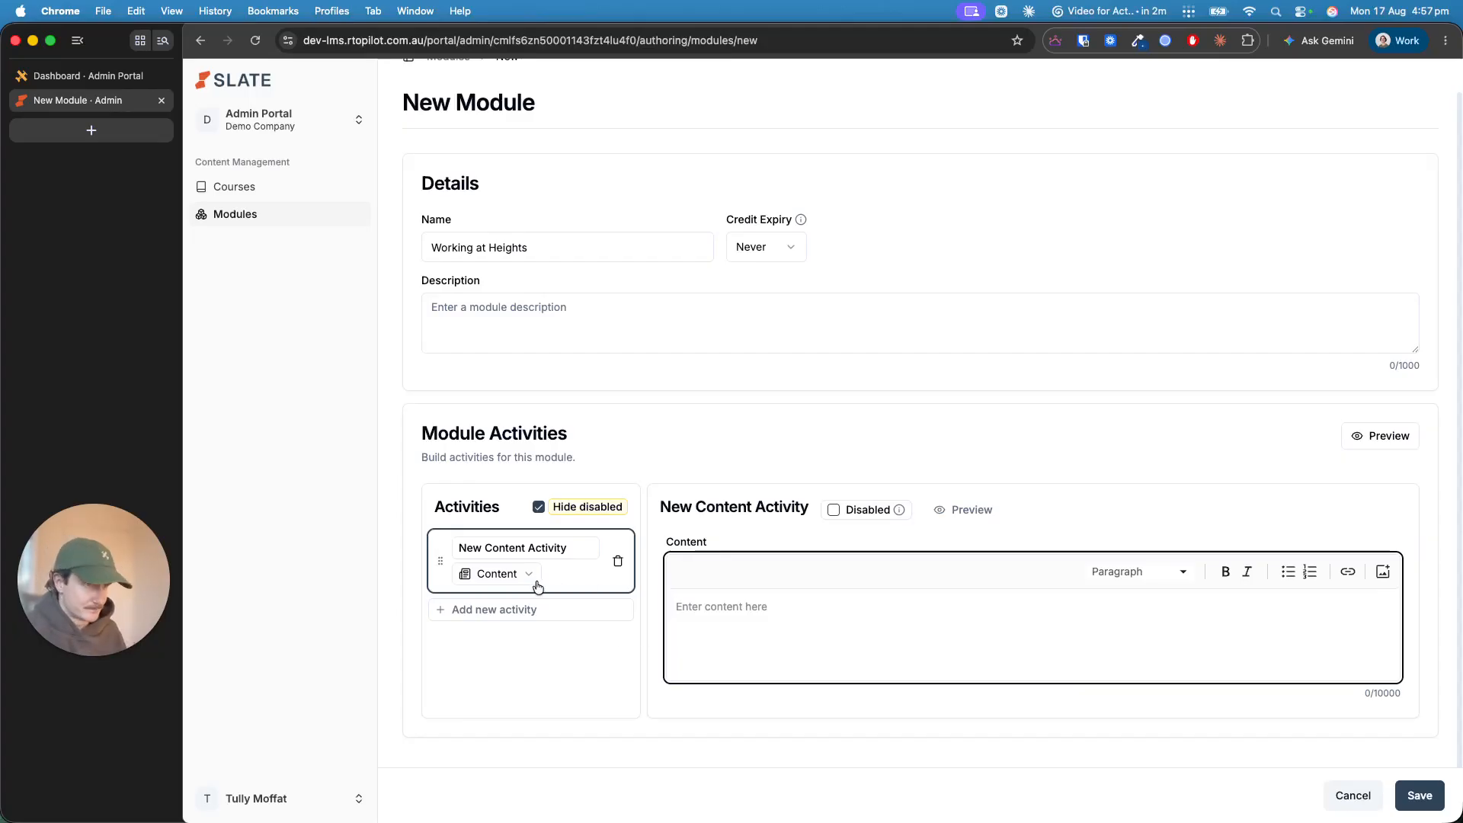
# Step: Try the activity as an Image type and as a Video type to compare their fields
pyautogui.click(495, 573)
pyautogui.click(514, 630)
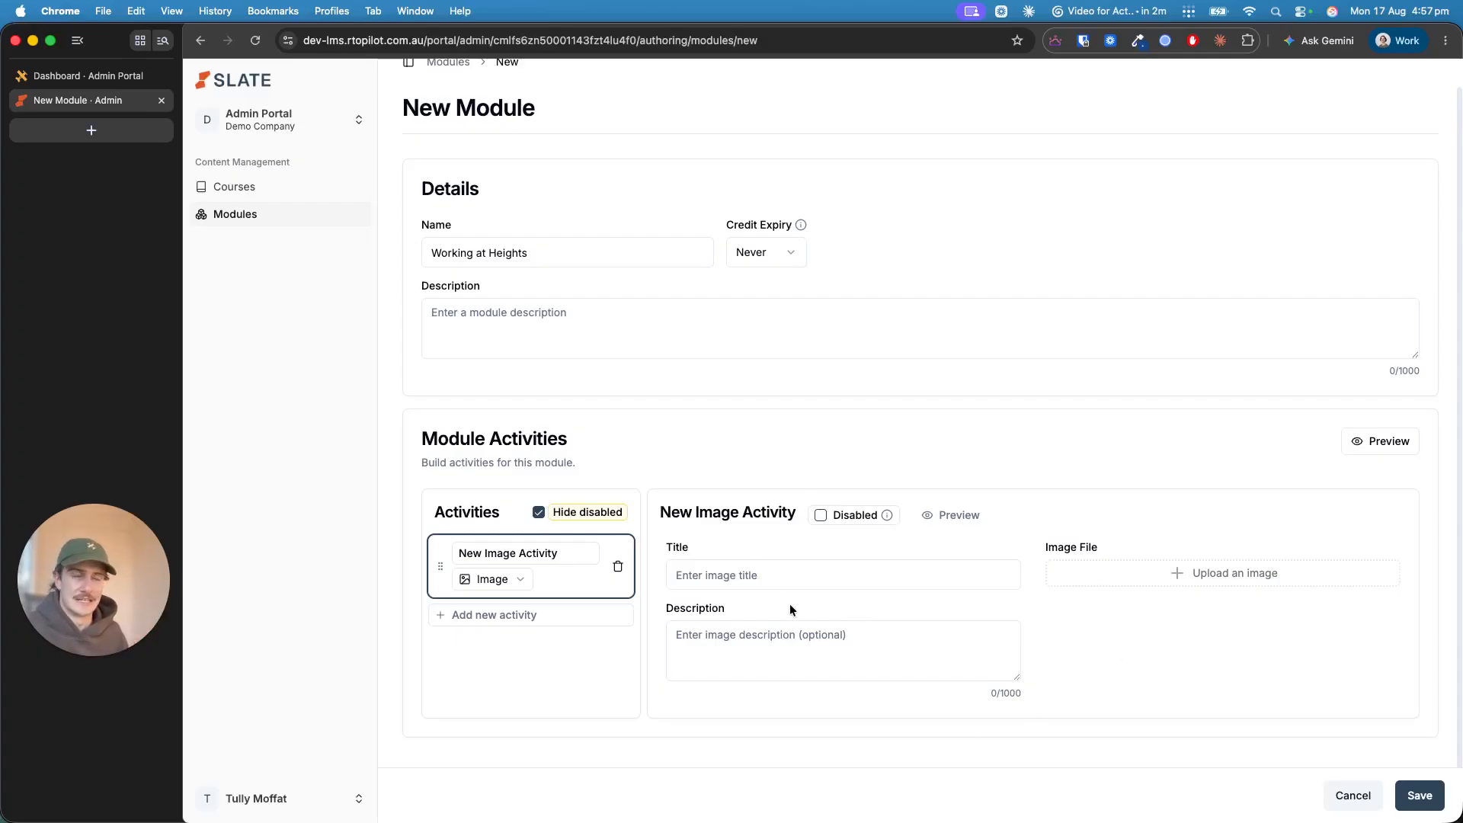
pyautogui.click(492, 579)
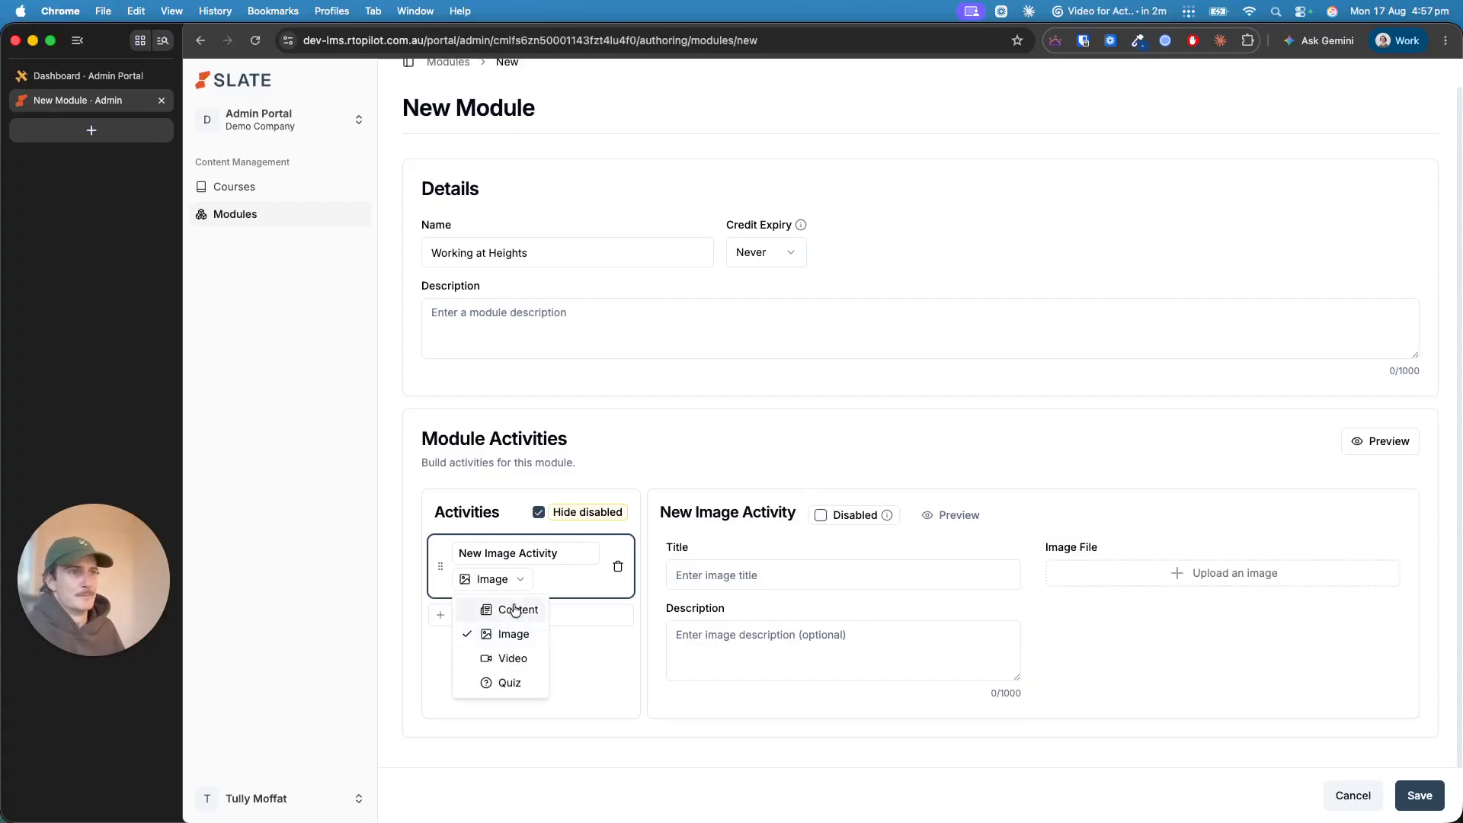
pyautogui.click(509, 657)
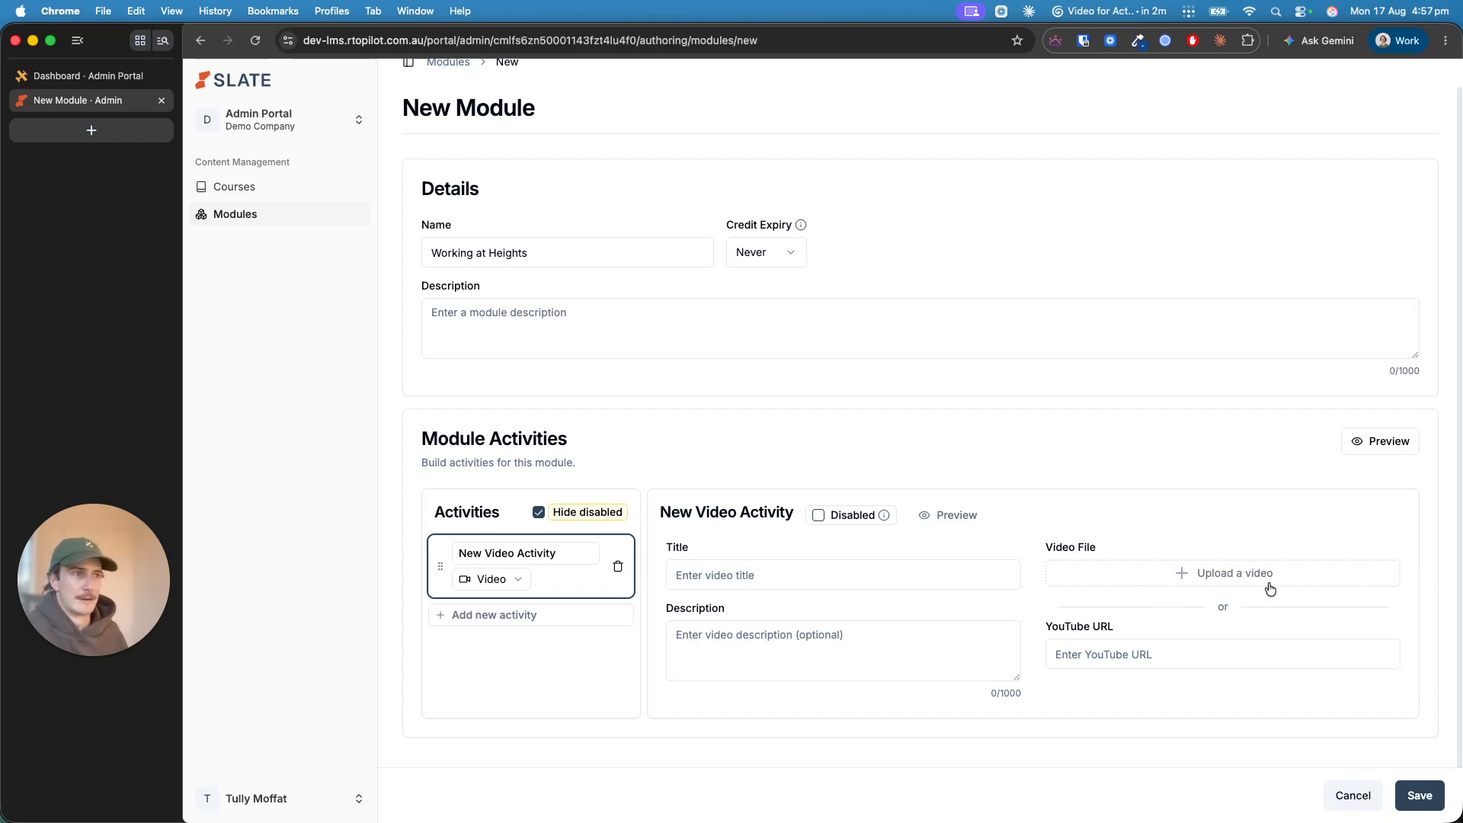
# Step: Change the activity type to Quiz and review its passing percentage and feedback type options
pyautogui.click(470, 585)
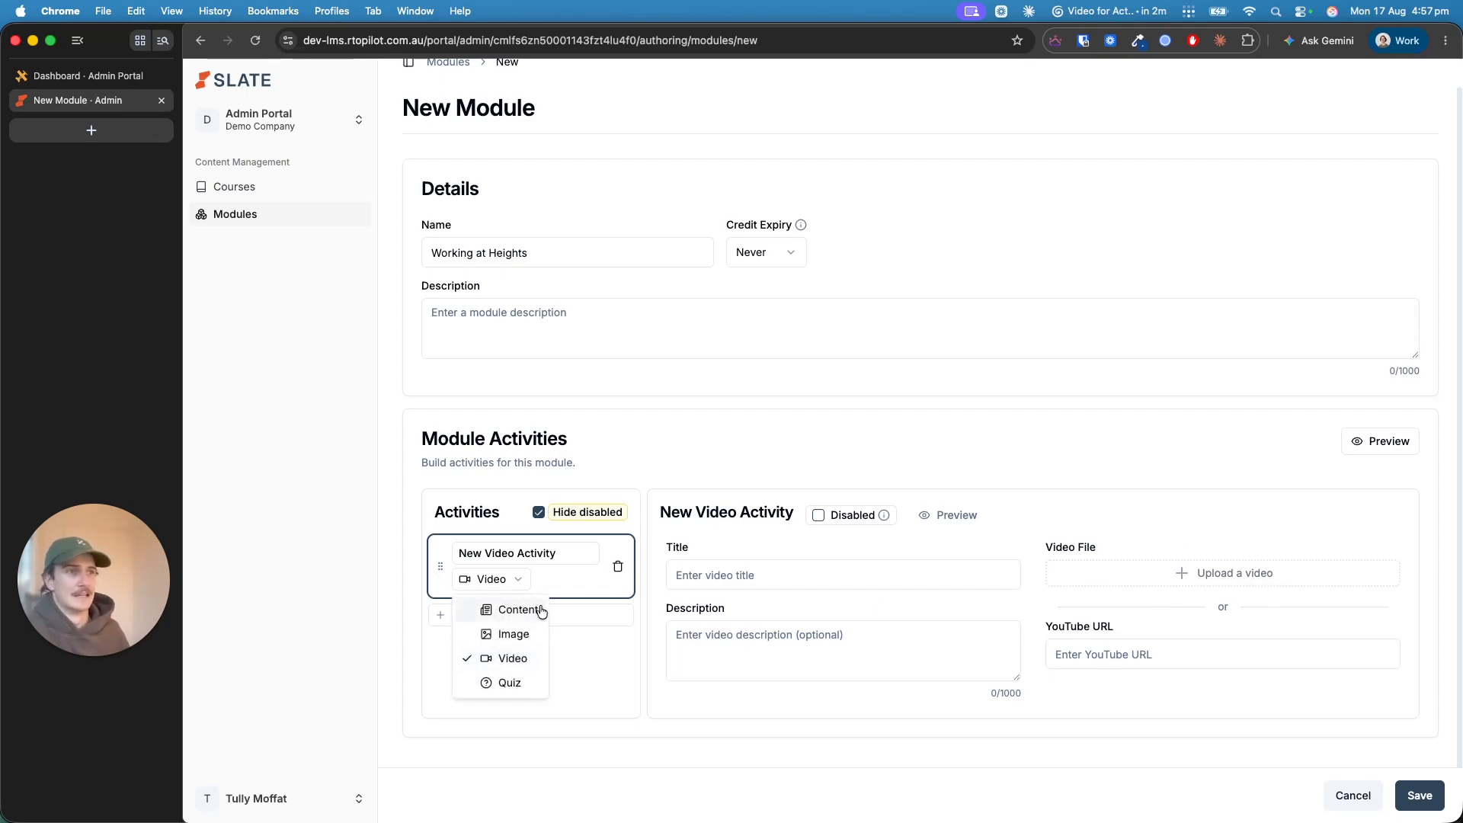
pyautogui.click(510, 683)
pyautogui.scroll(-1, 770, 652)
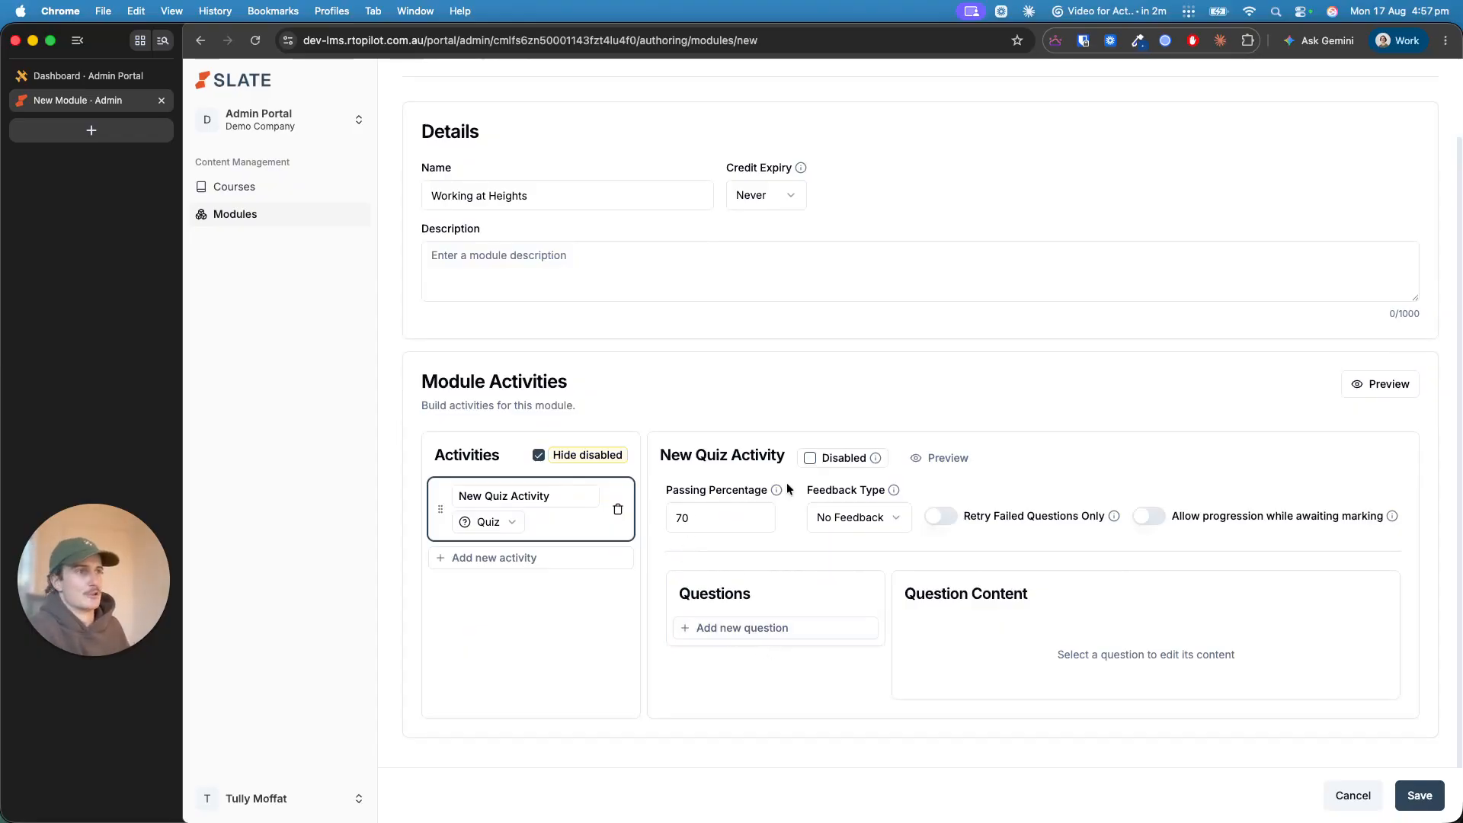
pyautogui.click(683, 515)
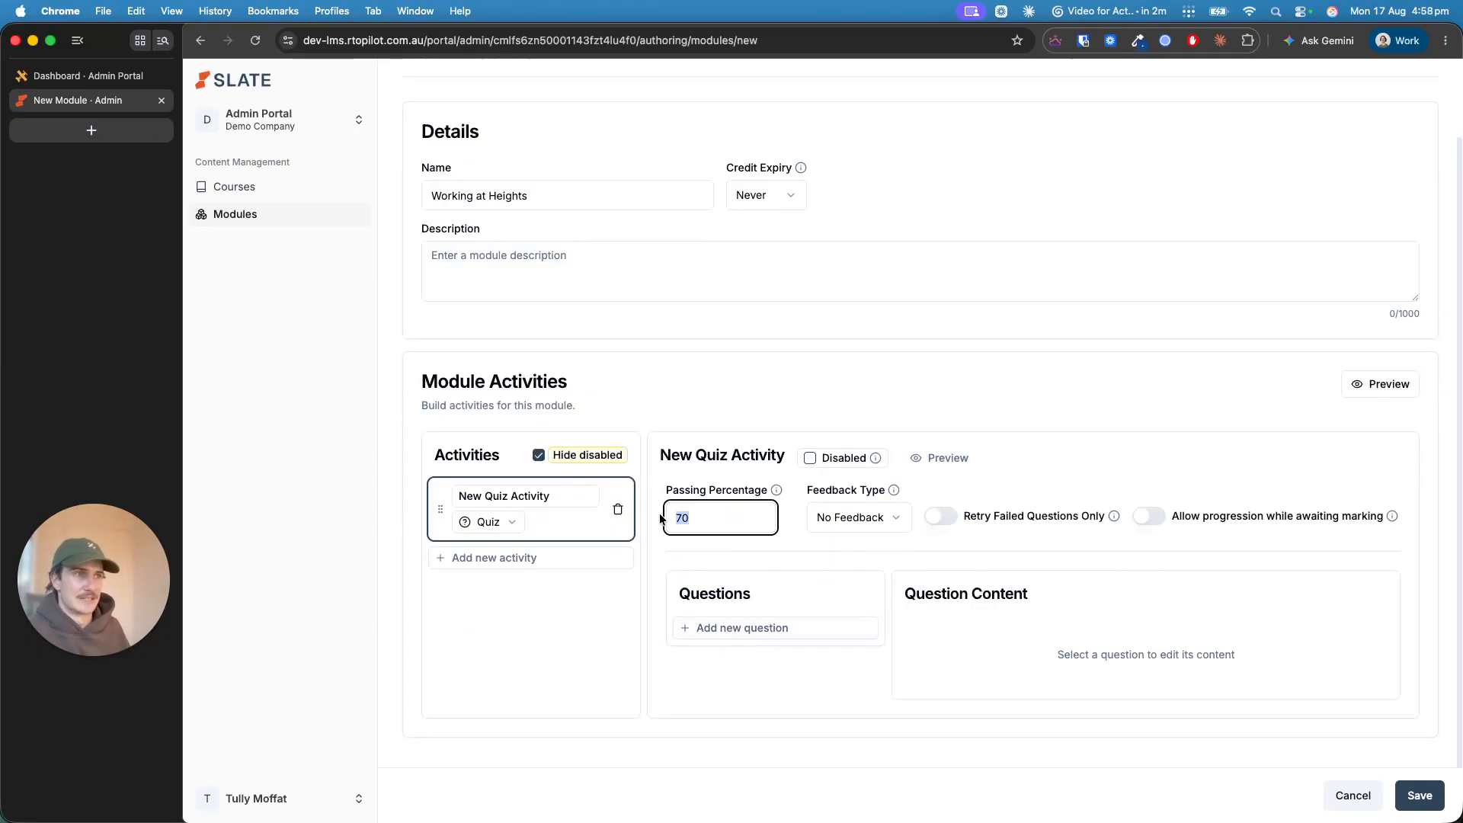
pyautogui.click(838, 522)
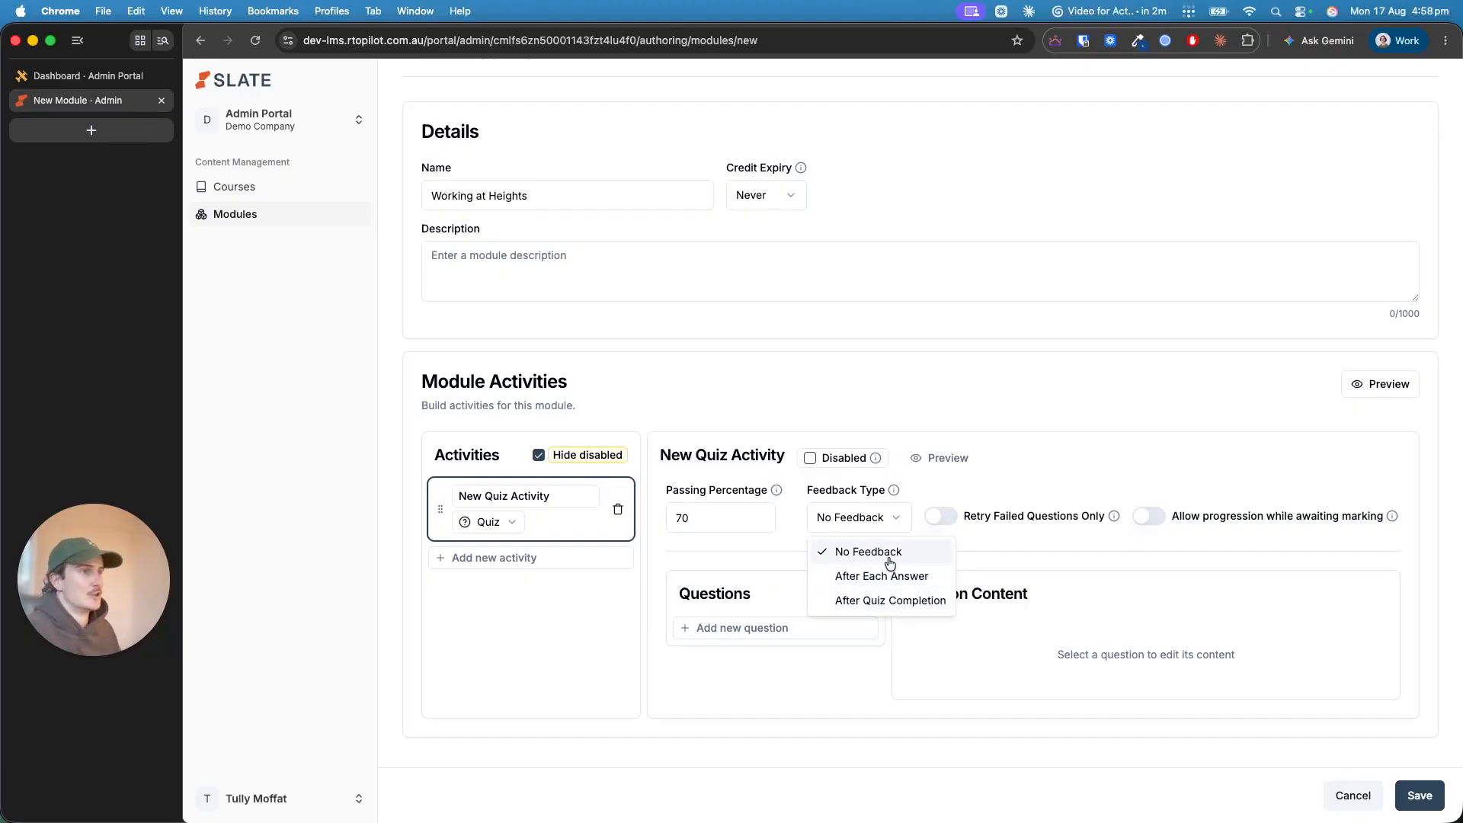
pyautogui.click(922, 537)
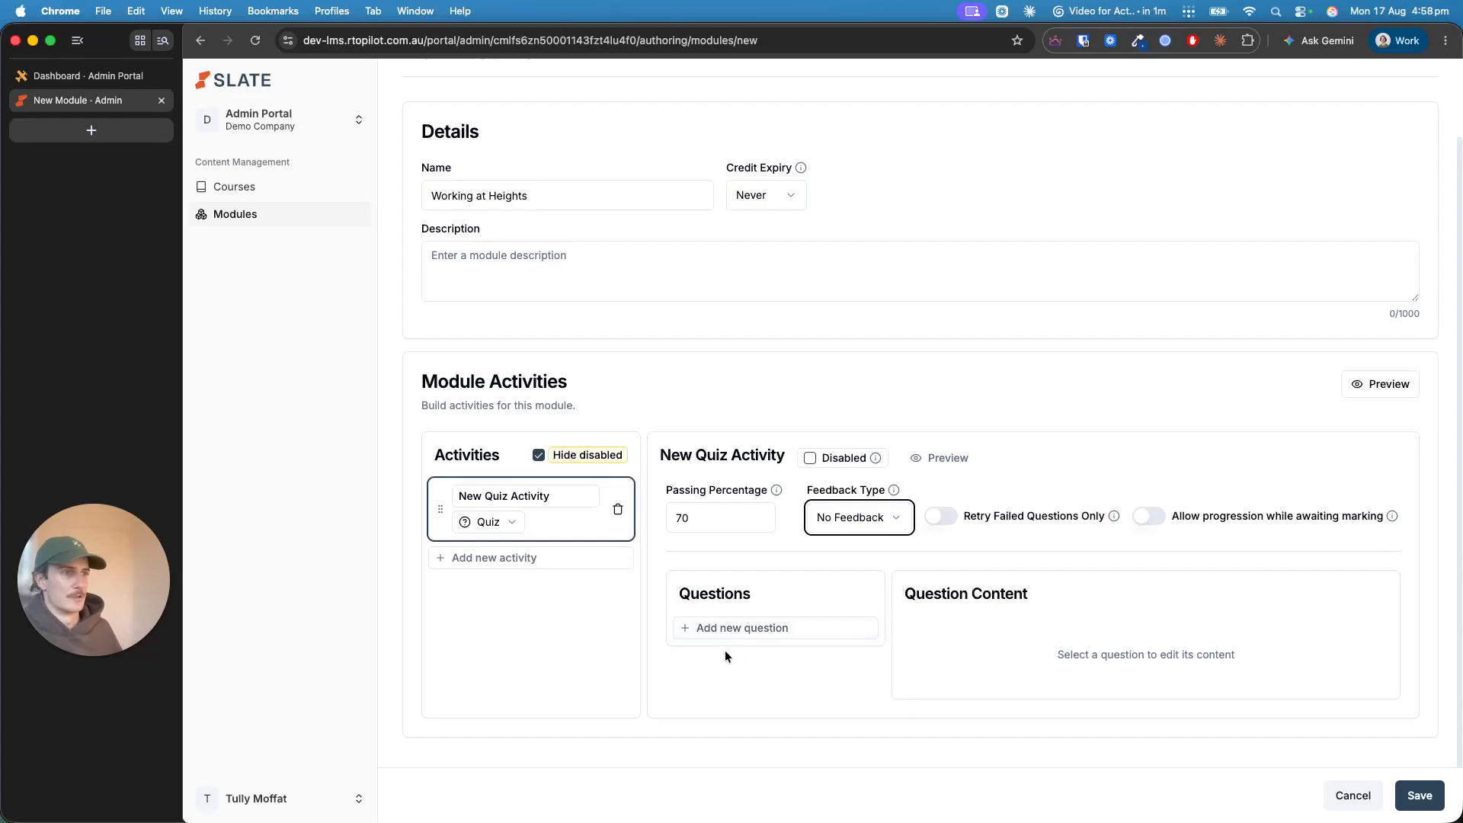
# Step: Add a multiple choice question to the quiz and review the question types and correct answer choices
pyautogui.click(730, 628)
pyautogui.click(772, 431)
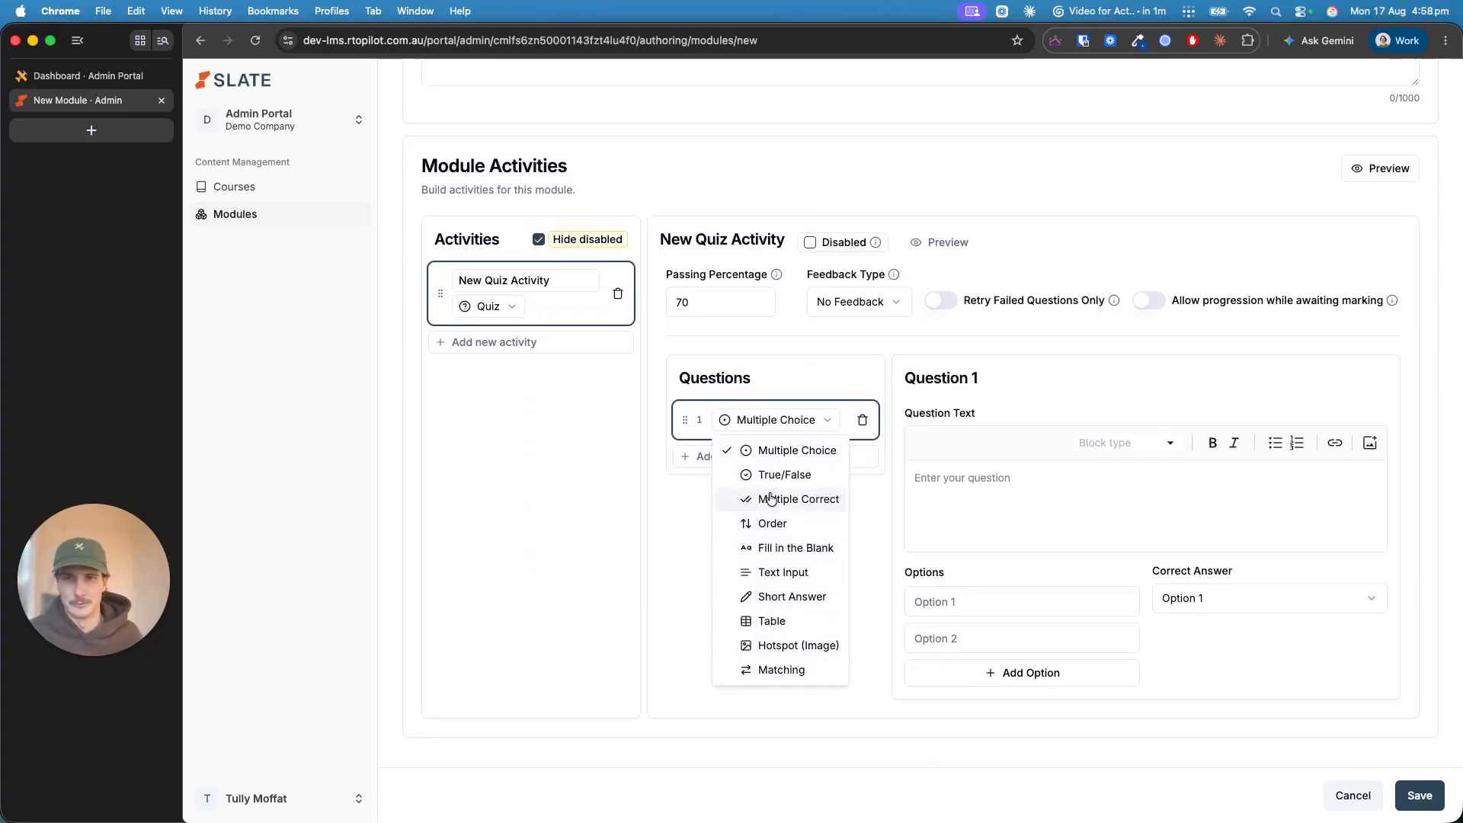
pyautogui.click(876, 555)
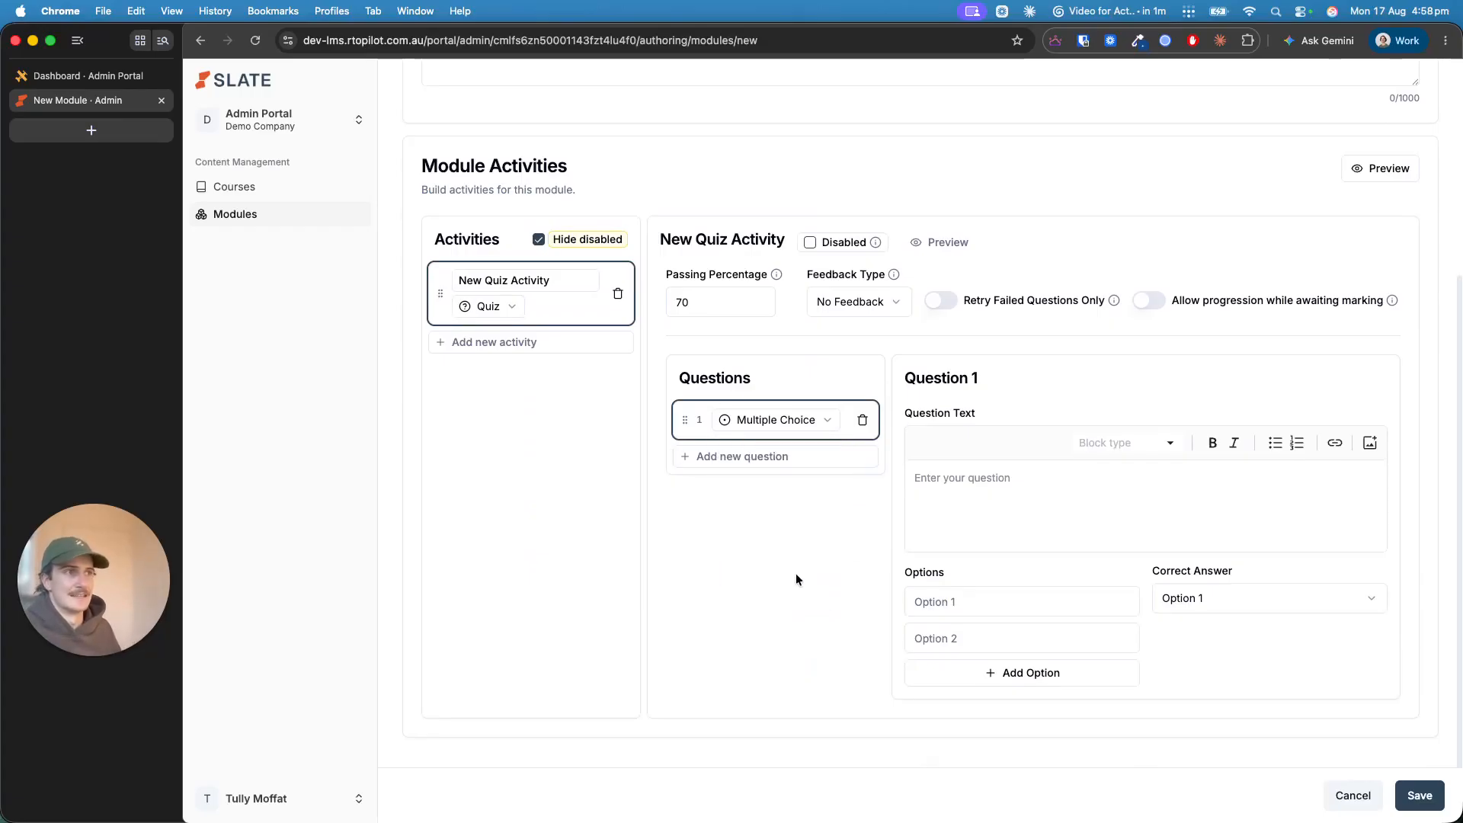
pyautogui.click(973, 476)
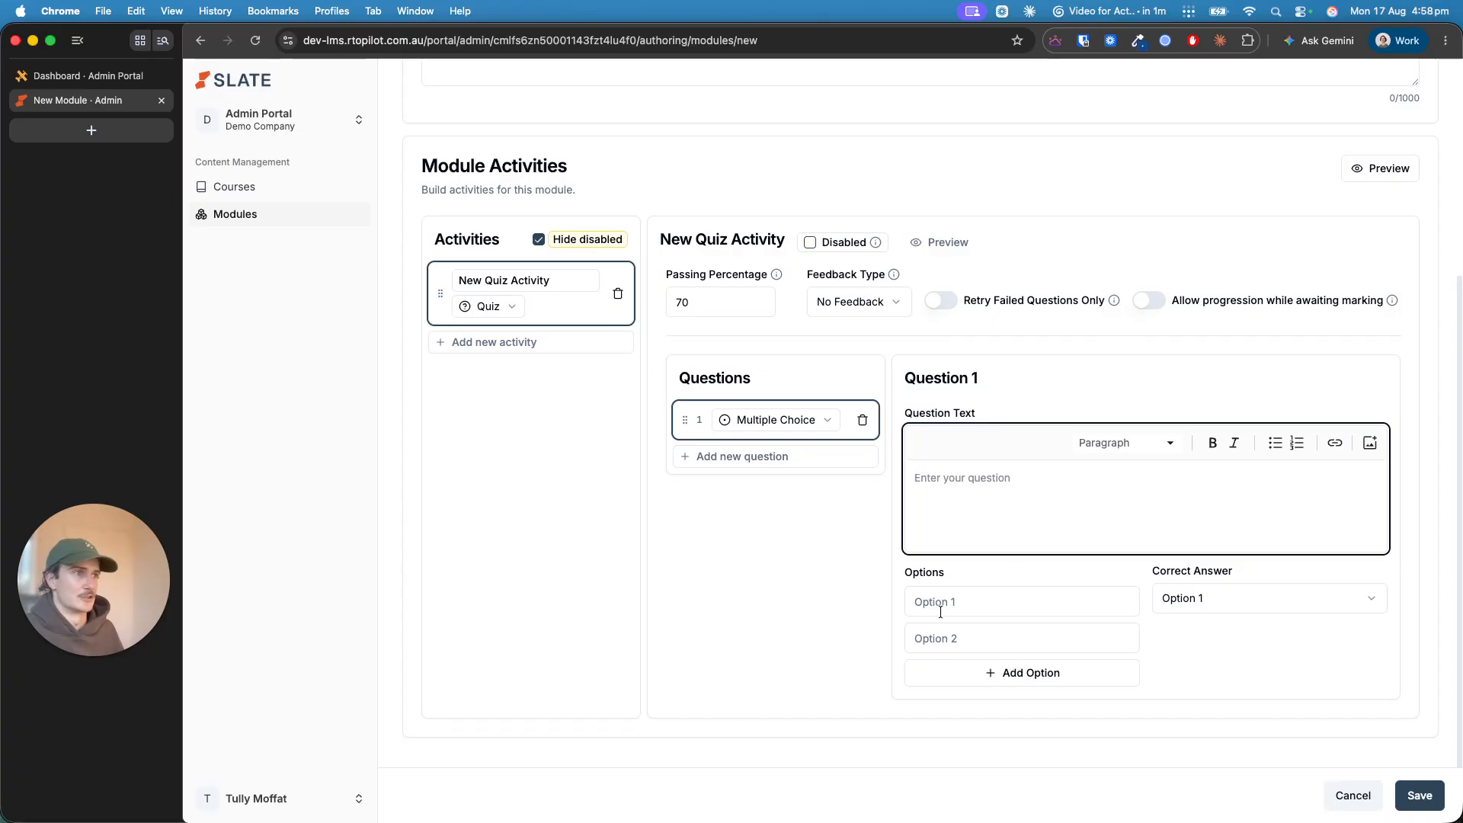
pyautogui.click(1212, 597)
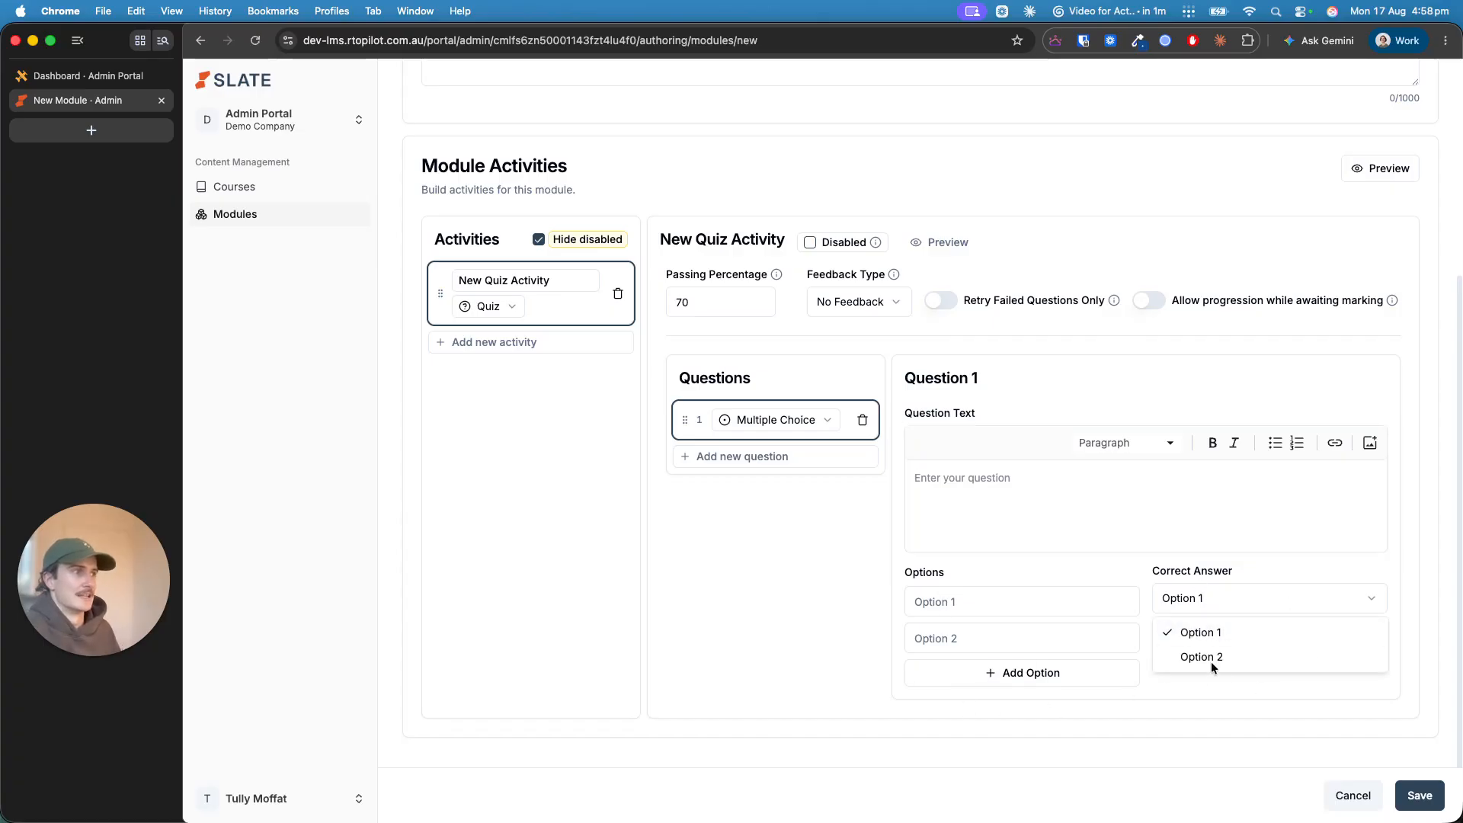
pyautogui.click(1159, 577)
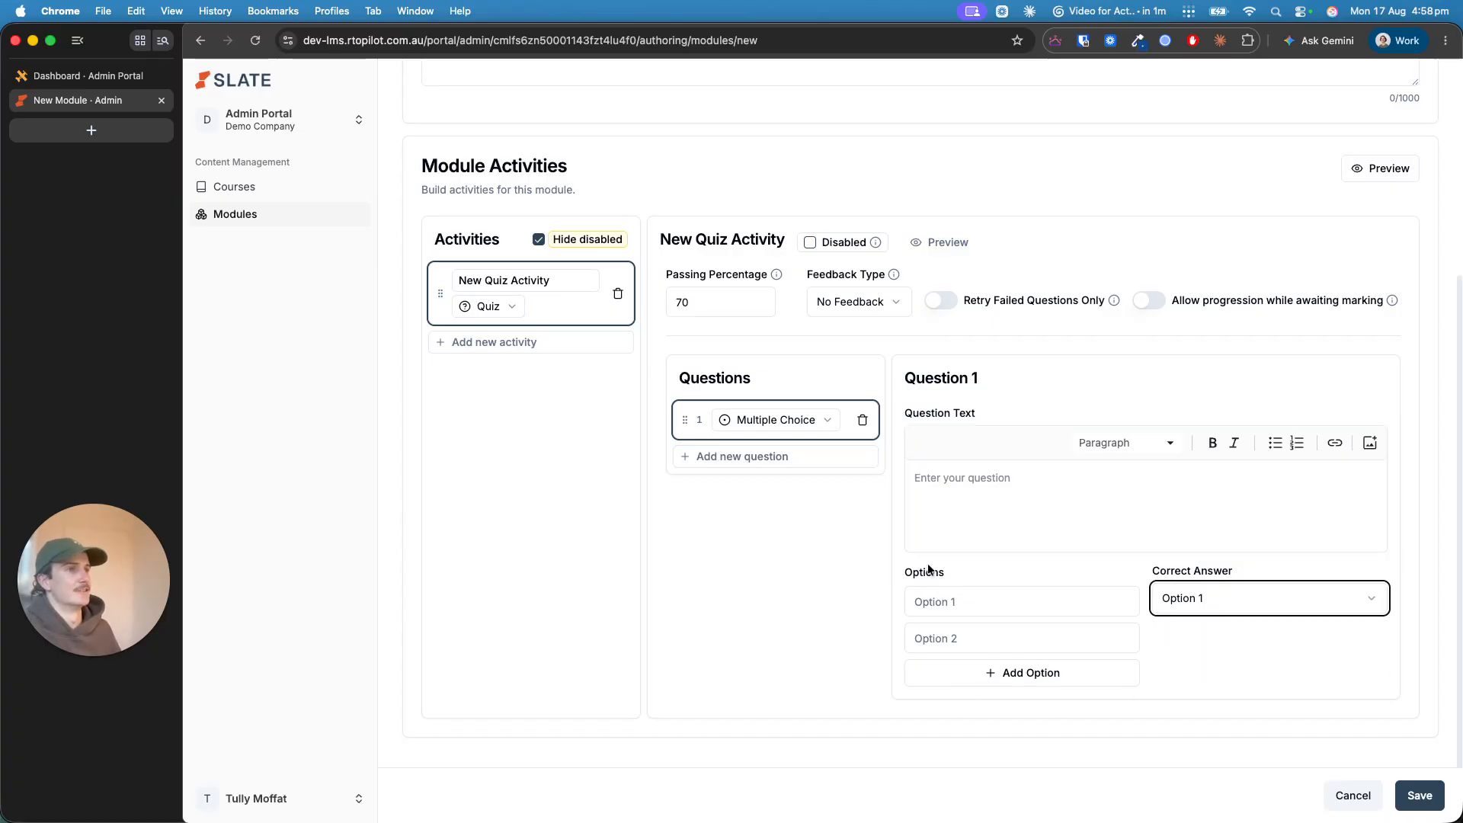
# Step: Add four more questions to the quiz and set the fifth question's type to Short Answer
pyautogui.click(744, 456)
pyautogui.click(752, 504)
pyautogui.click(754, 544)
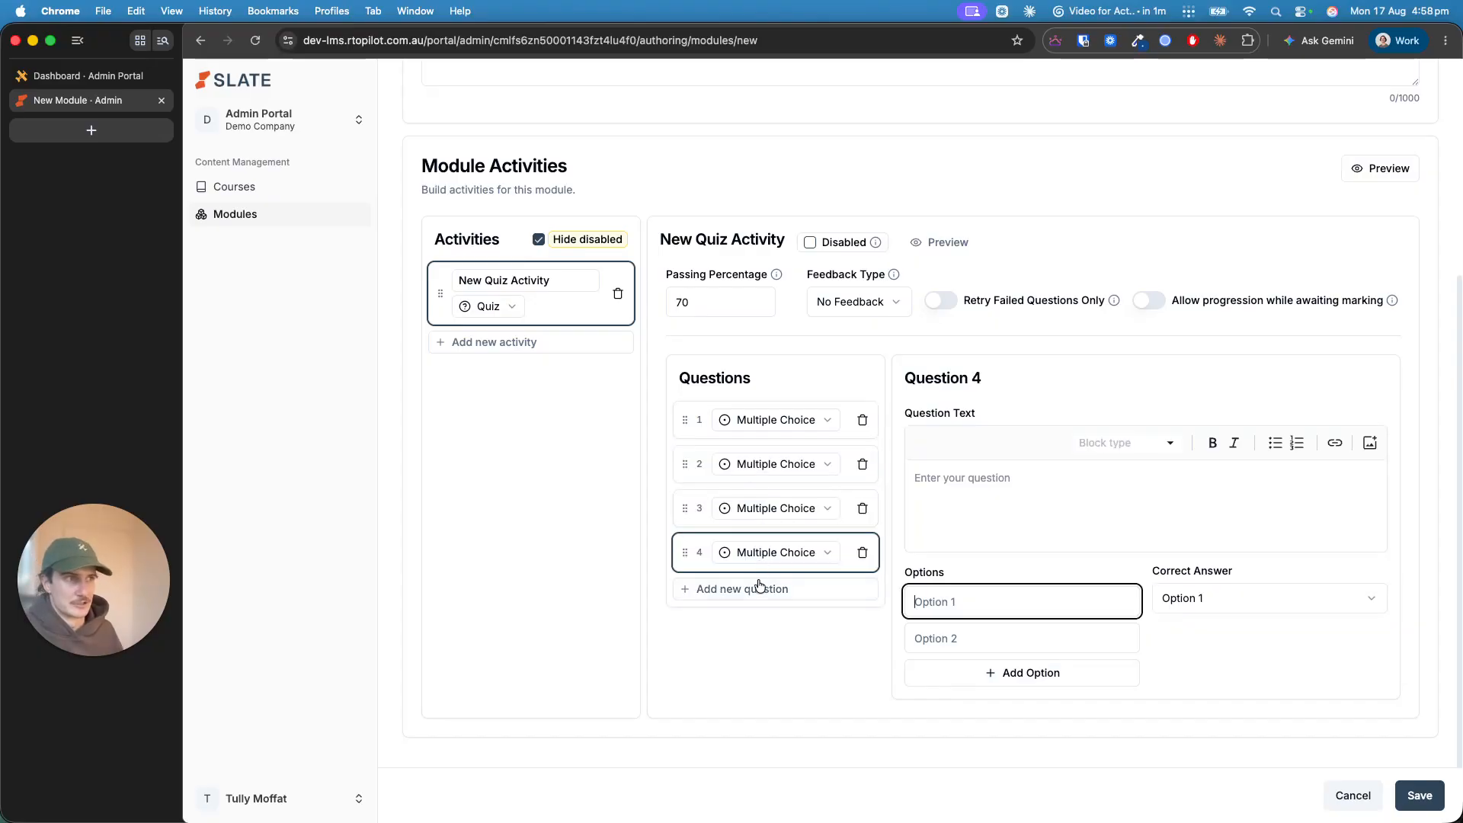
pyautogui.click(752, 590)
pyautogui.click(800, 597)
pyautogui.click(791, 493)
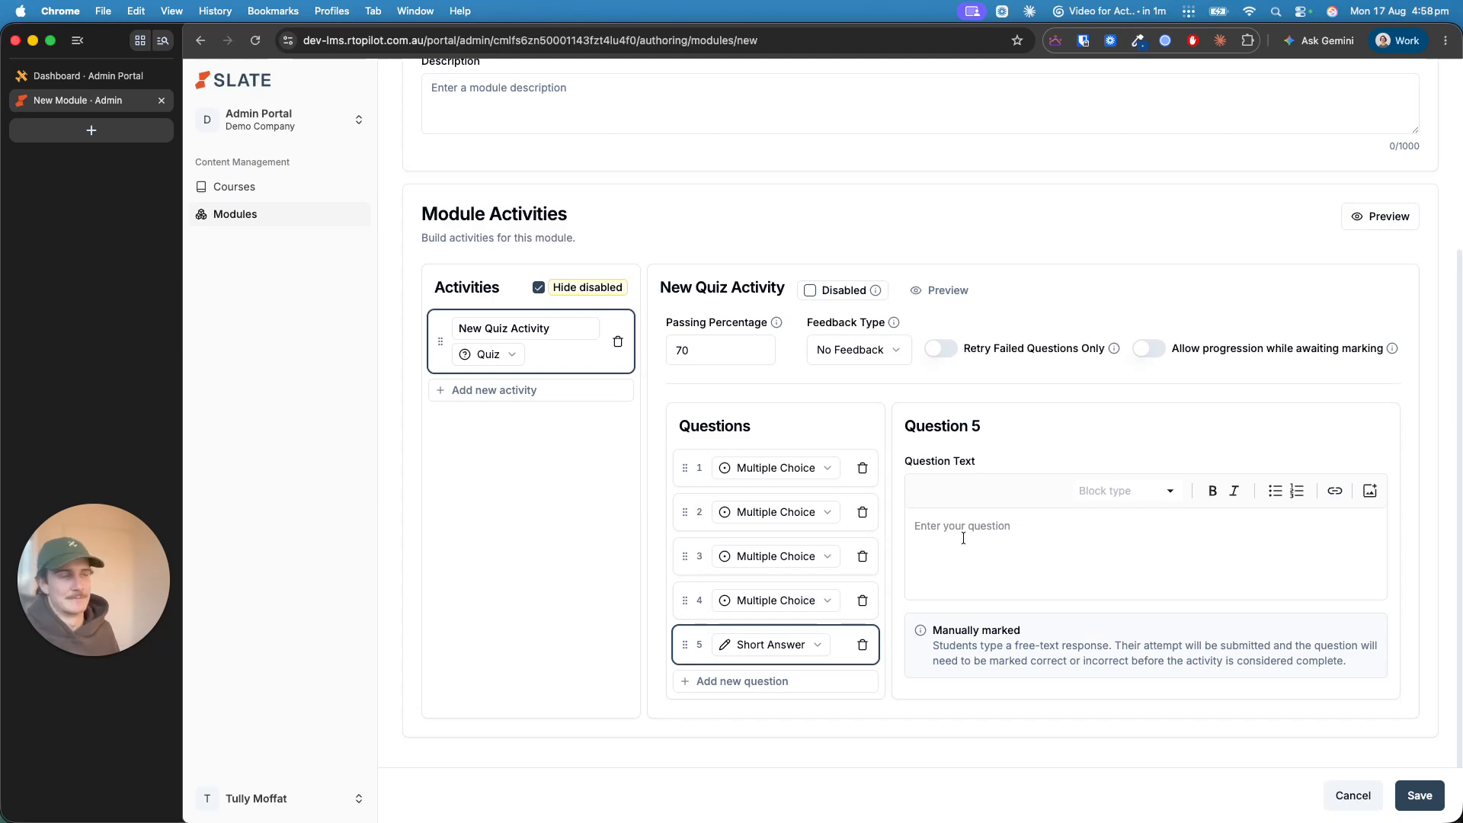
# Step: Leave the module form without saving and start a new course from the Courses list
pyautogui.scroll(3, 898, 750)
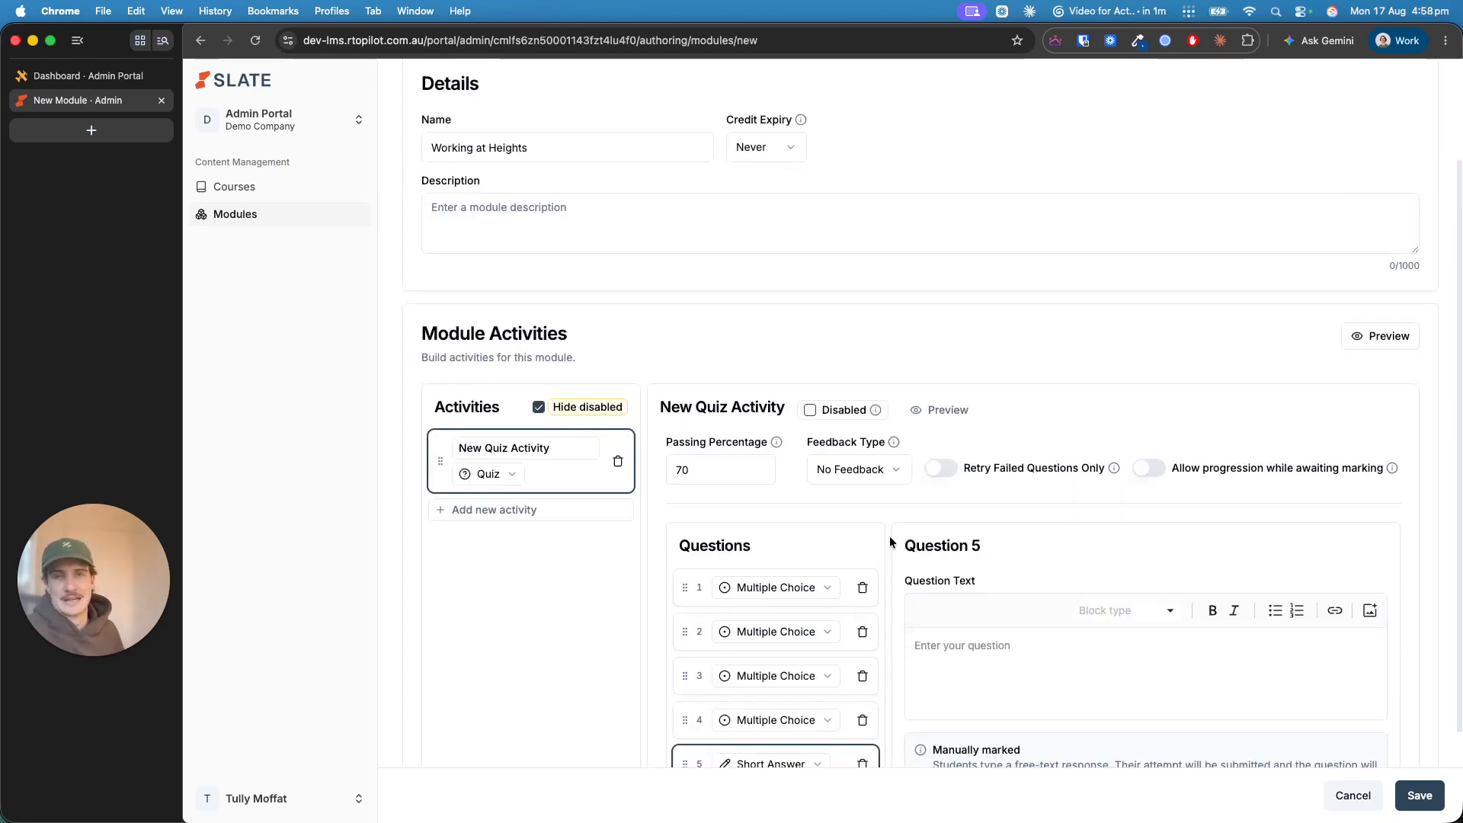
pyautogui.scroll(3, 545, 419)
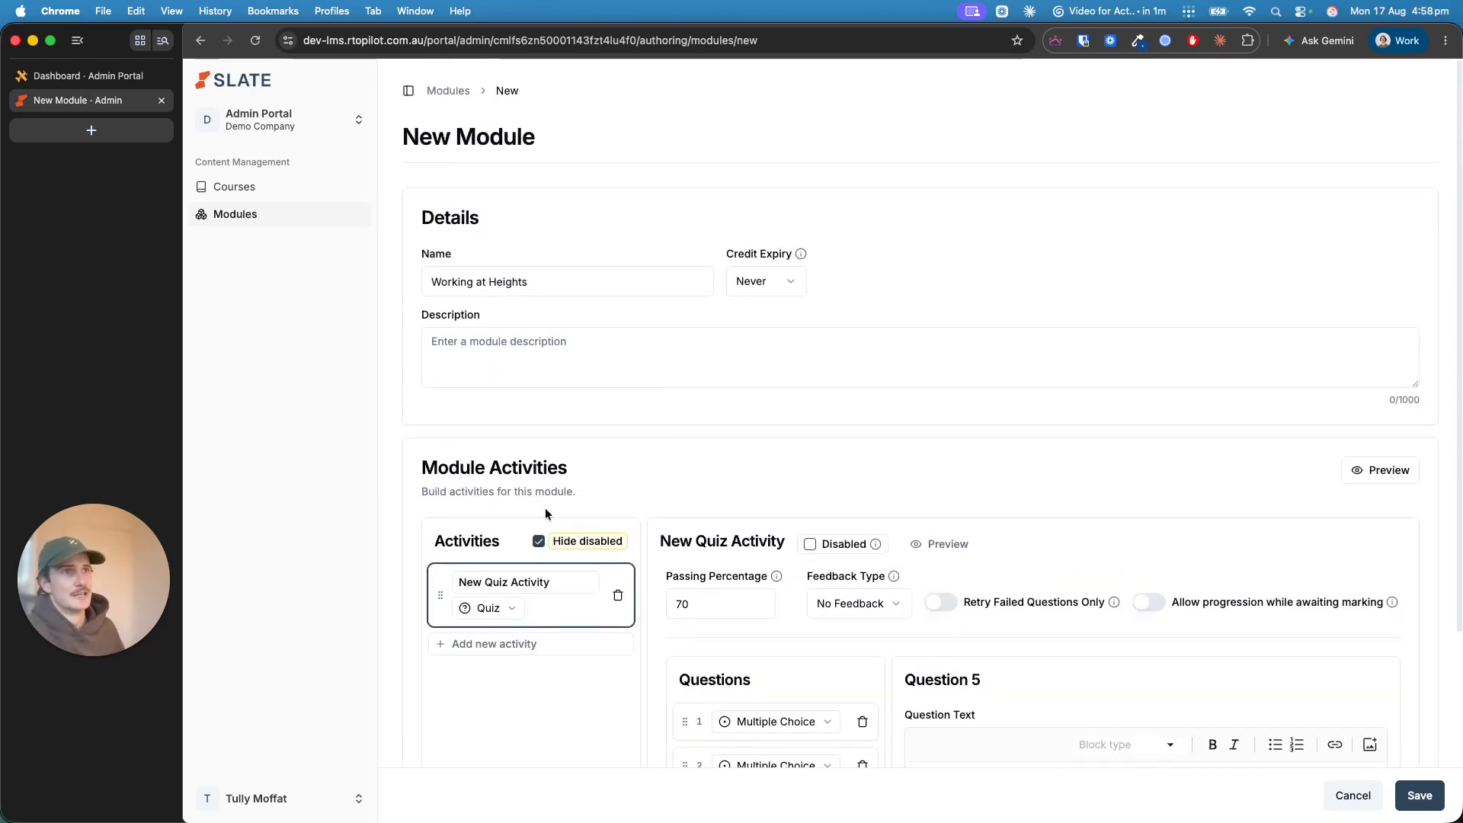
pyautogui.click(266, 186)
pyautogui.click(978, 468)
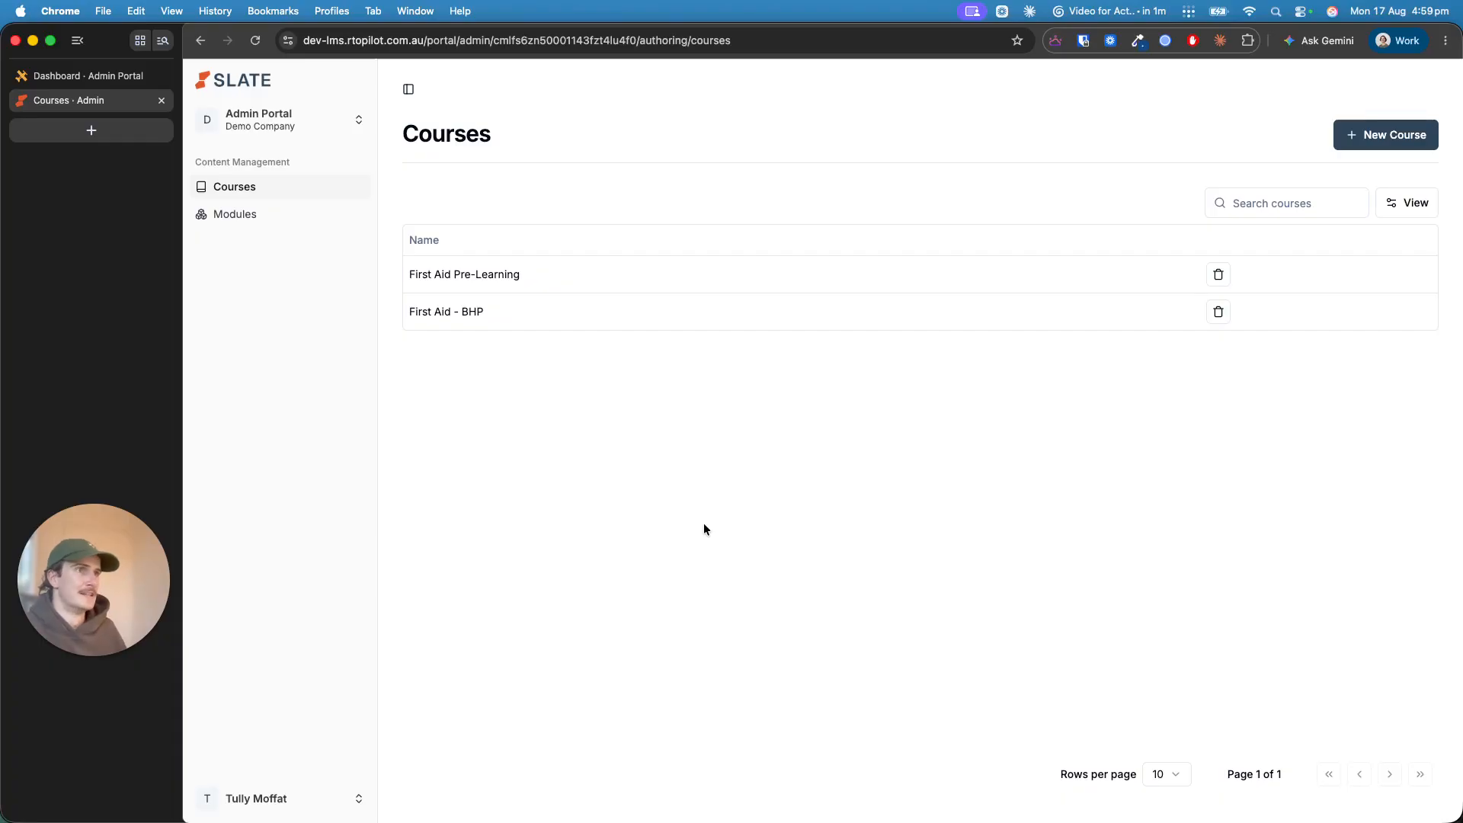
pyautogui.click(1373, 136)
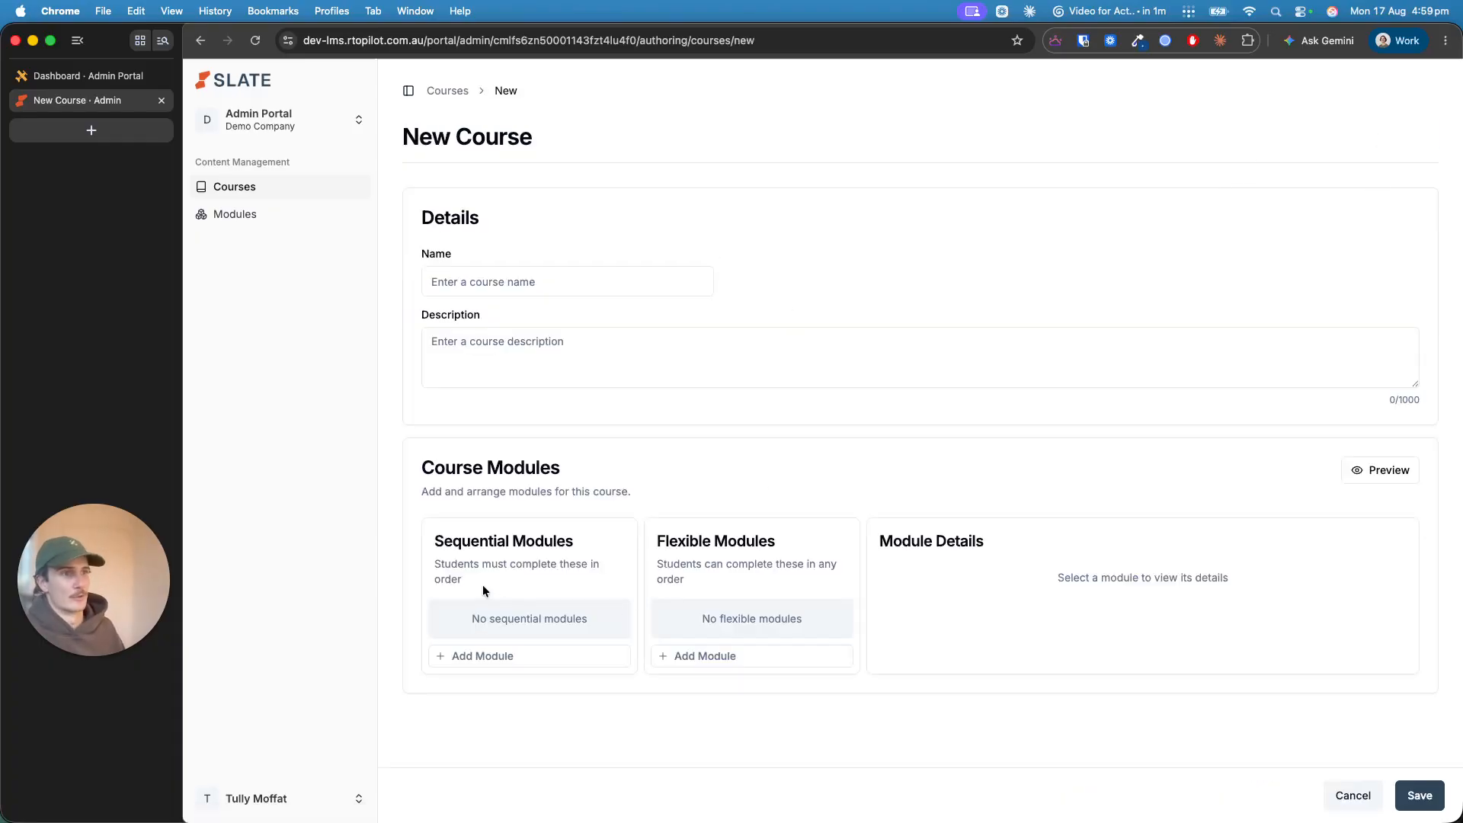
# Step: Examine the Sequential Modules and Flexible Modules sections of the new course form
pyautogui.moveTo(432, 542); pyautogui.dragTo(824, 536)
pyautogui.click(594, 565)
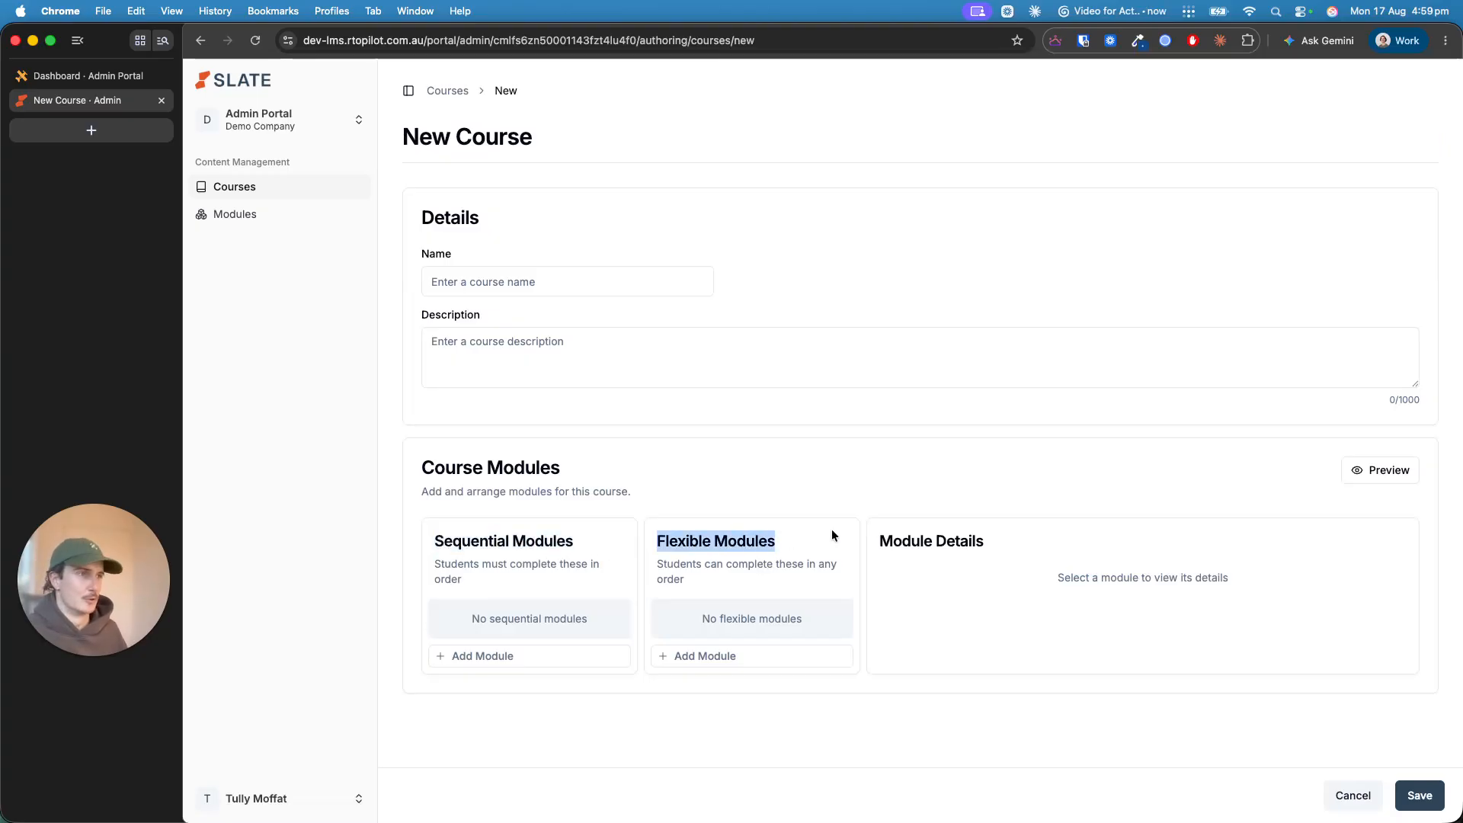
pyautogui.click(791, 559)
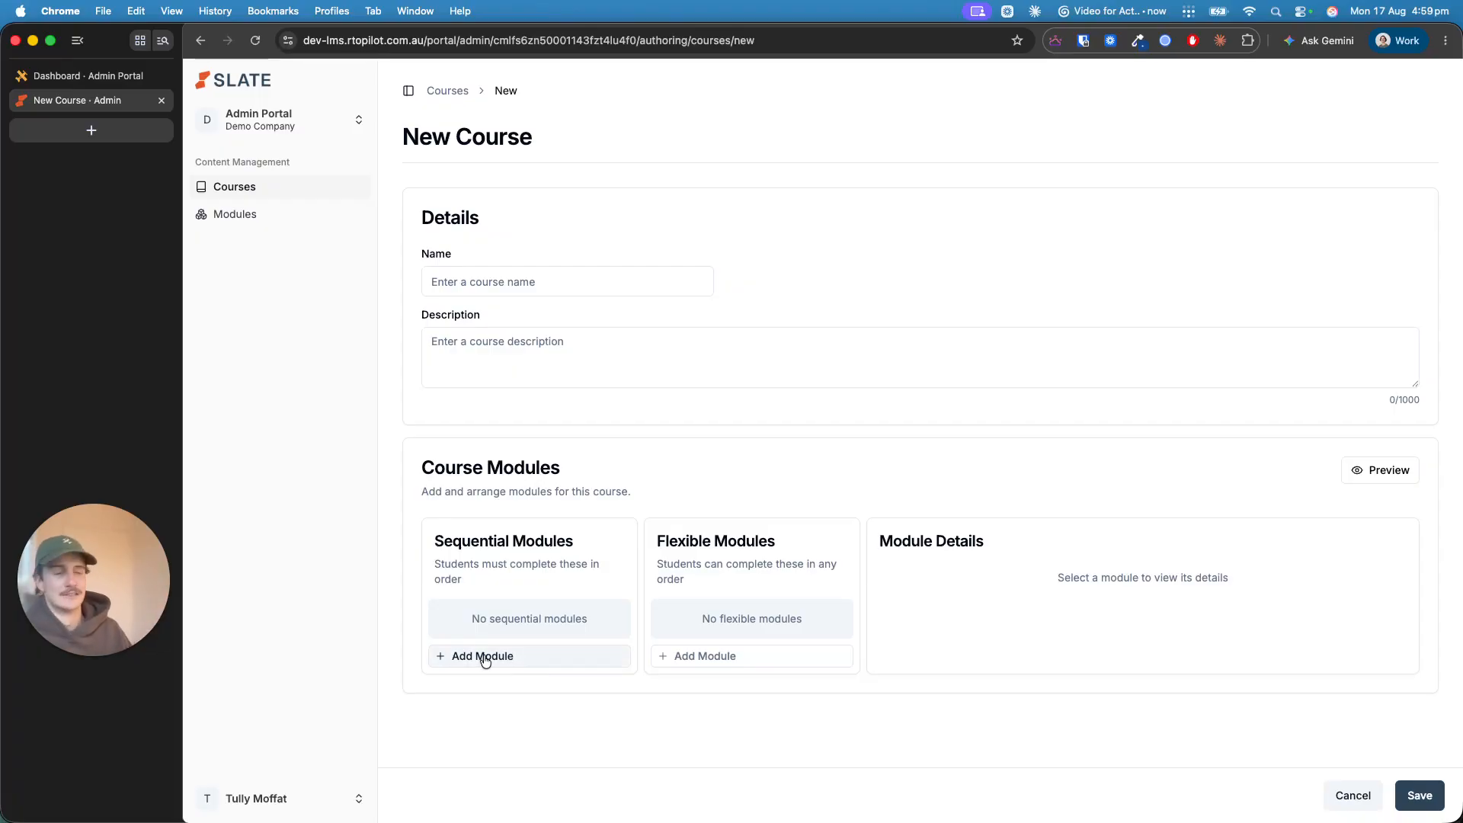
pyautogui.moveTo(656, 541); pyautogui.dragTo(777, 540)
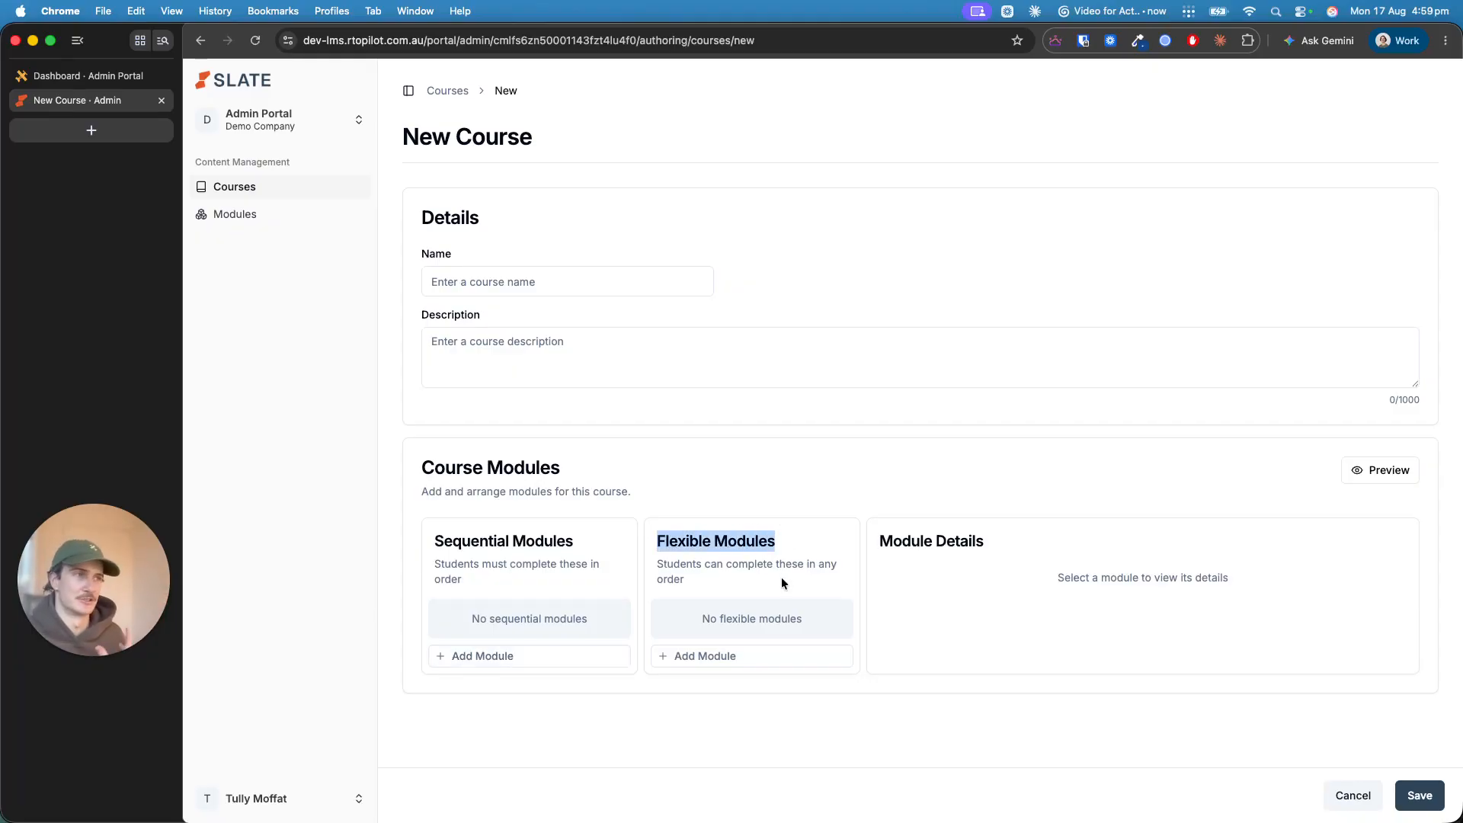
pyautogui.click(781, 583)
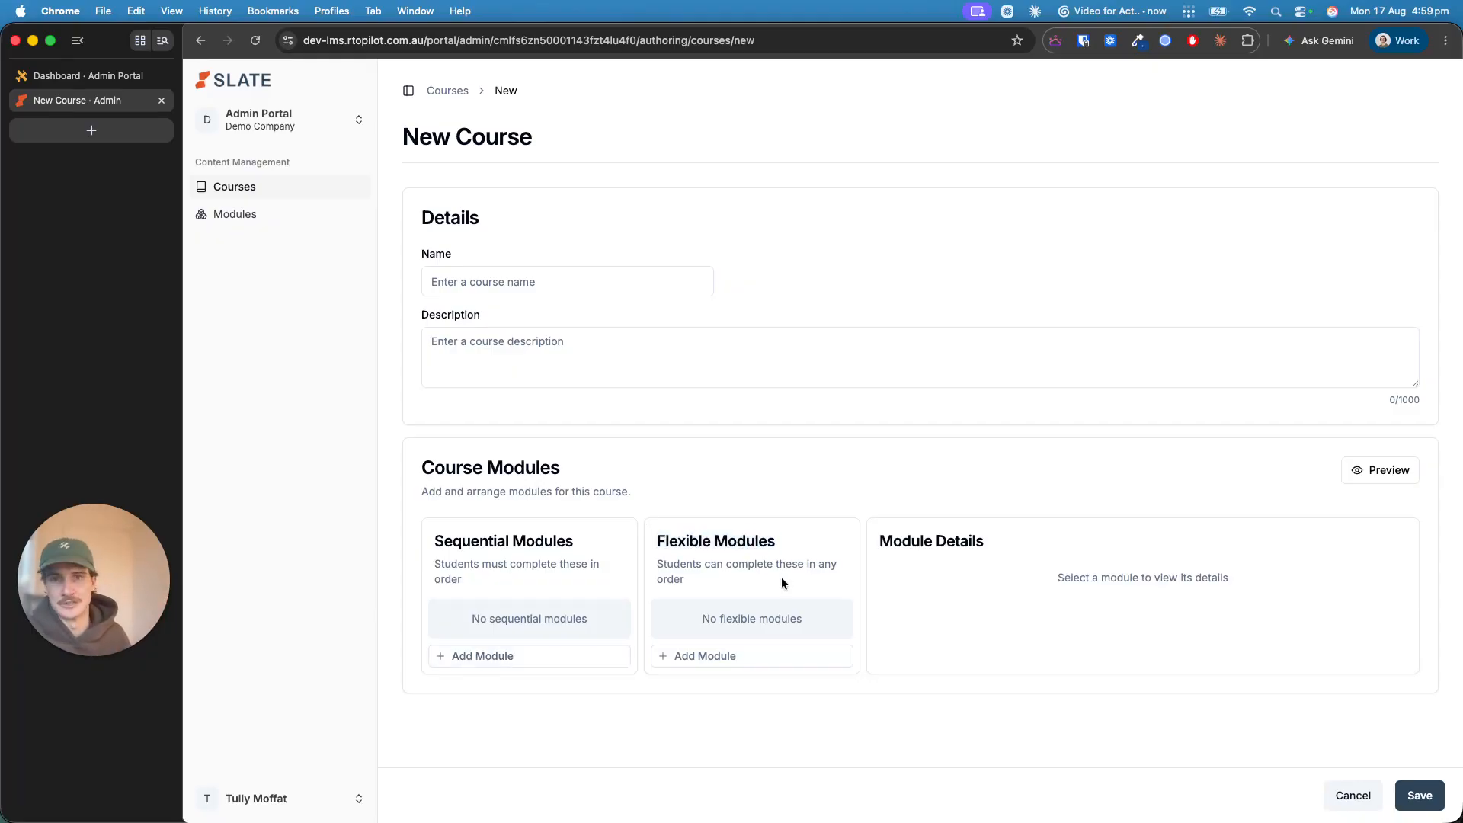
# Step: Add First Aid Module 1 and then First Aid Module 2 to the course's sequential modules
pyautogui.click(529, 657)
pyautogui.click(520, 611)
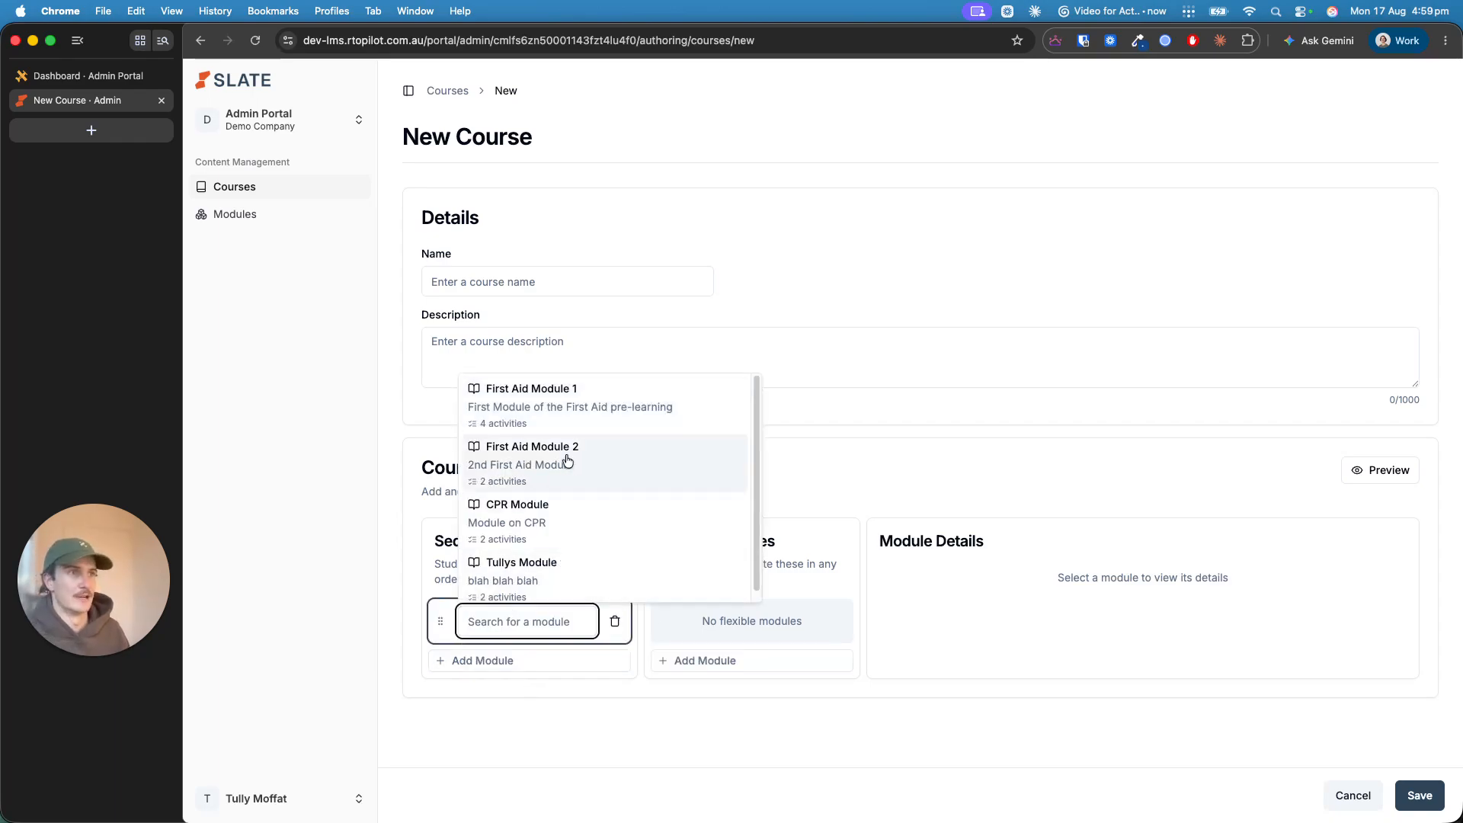
pyautogui.click(583, 411)
pyautogui.scroll(-2, 556, 458)
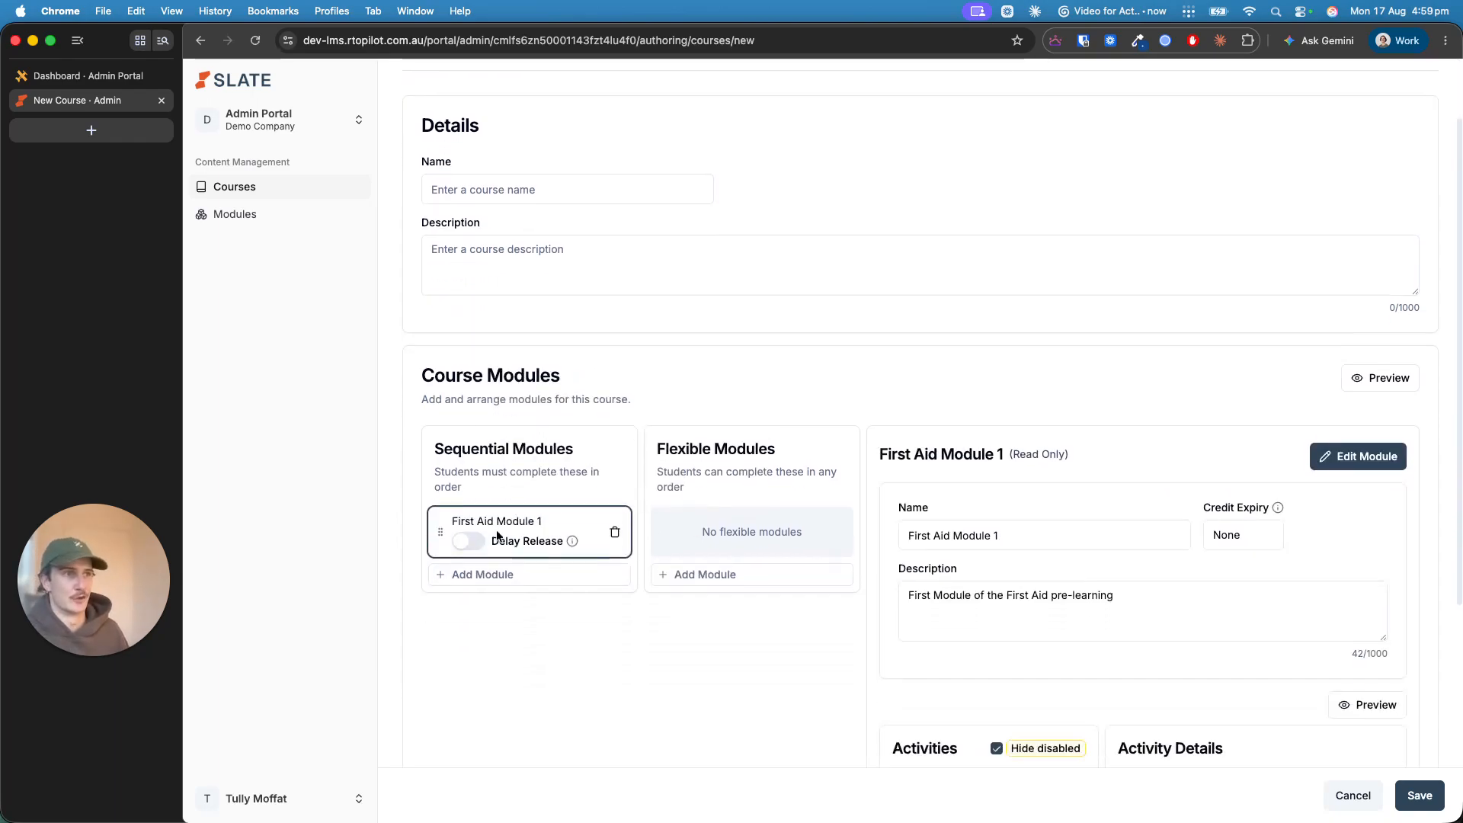
pyautogui.click(491, 578)
pyautogui.click(491, 586)
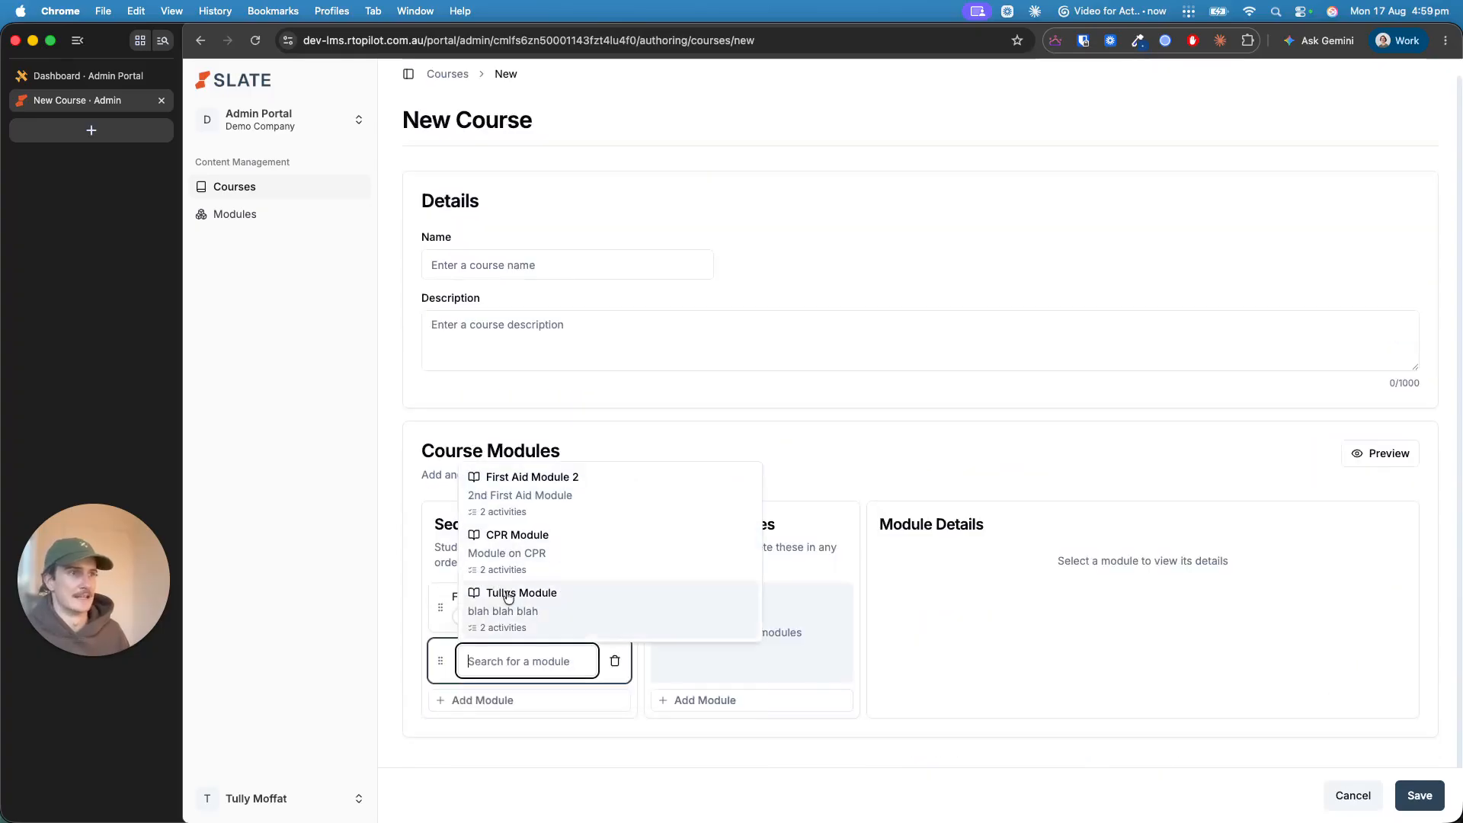
pyautogui.click(540, 496)
pyautogui.scroll(-3, 644, 523)
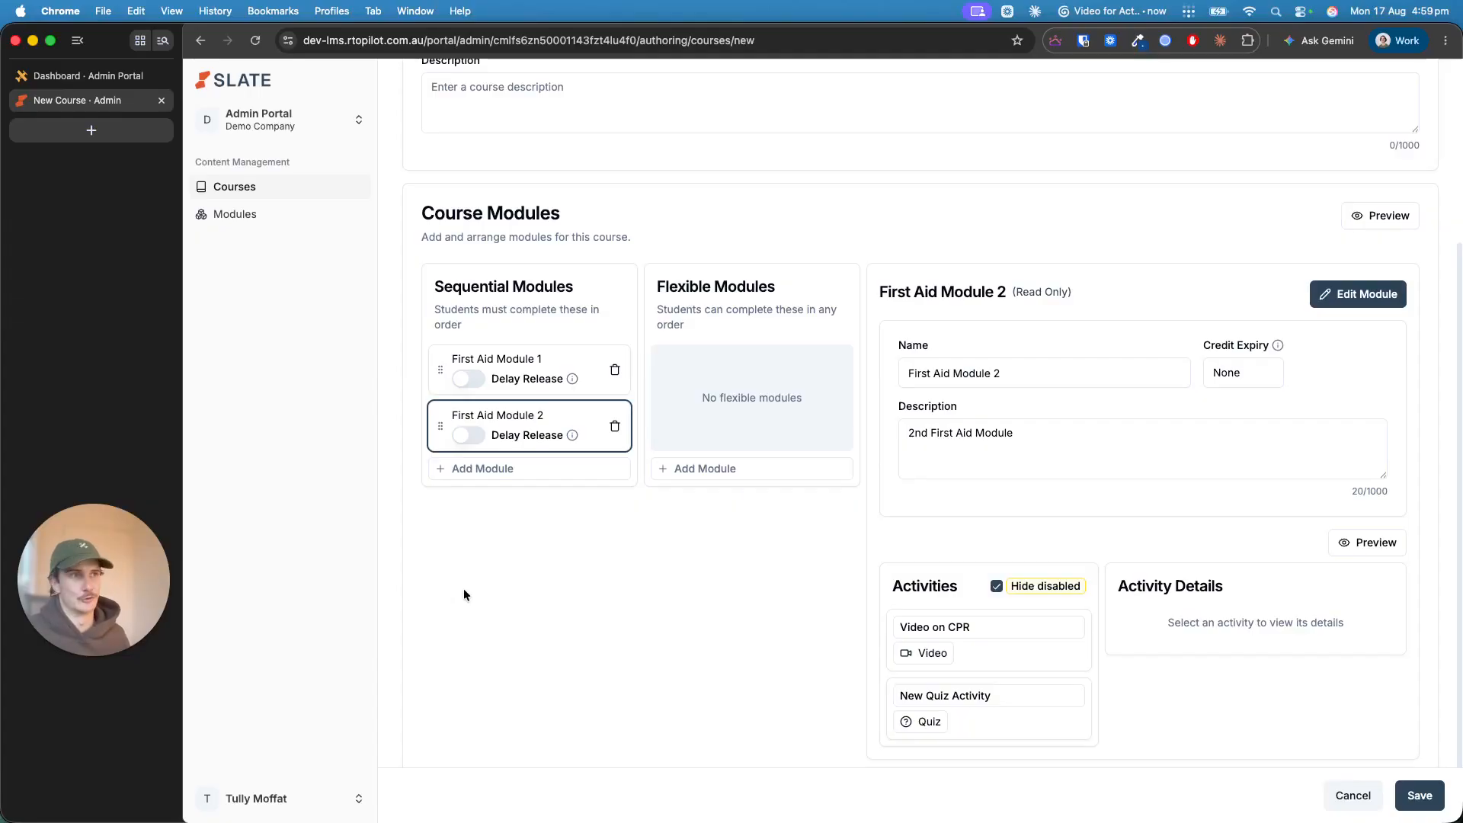
# Step: Add CPR Module as the third sequential module and enable Delay Release for it
pyautogui.click(512, 476)
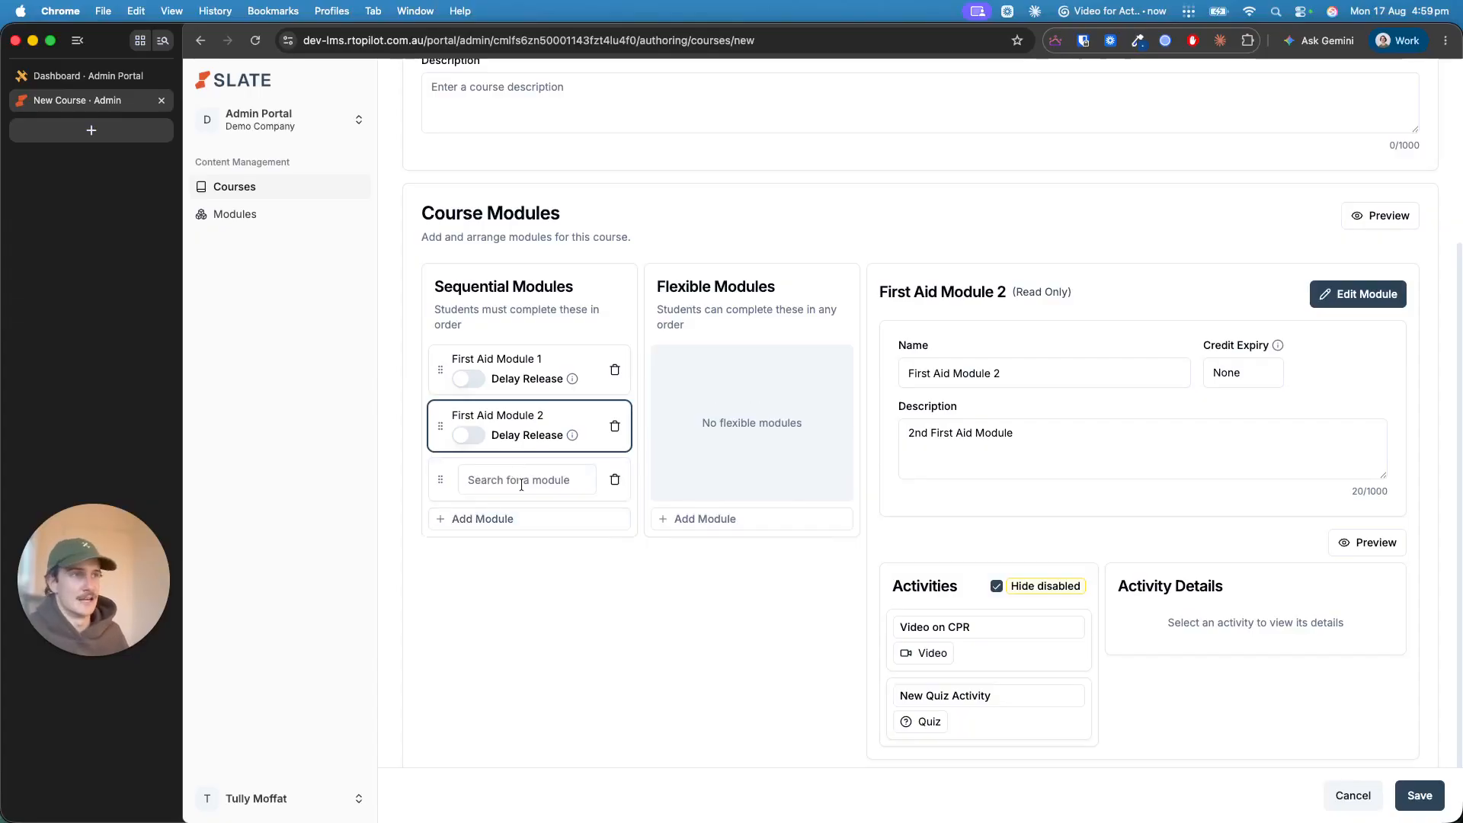
pyautogui.click(537, 699)
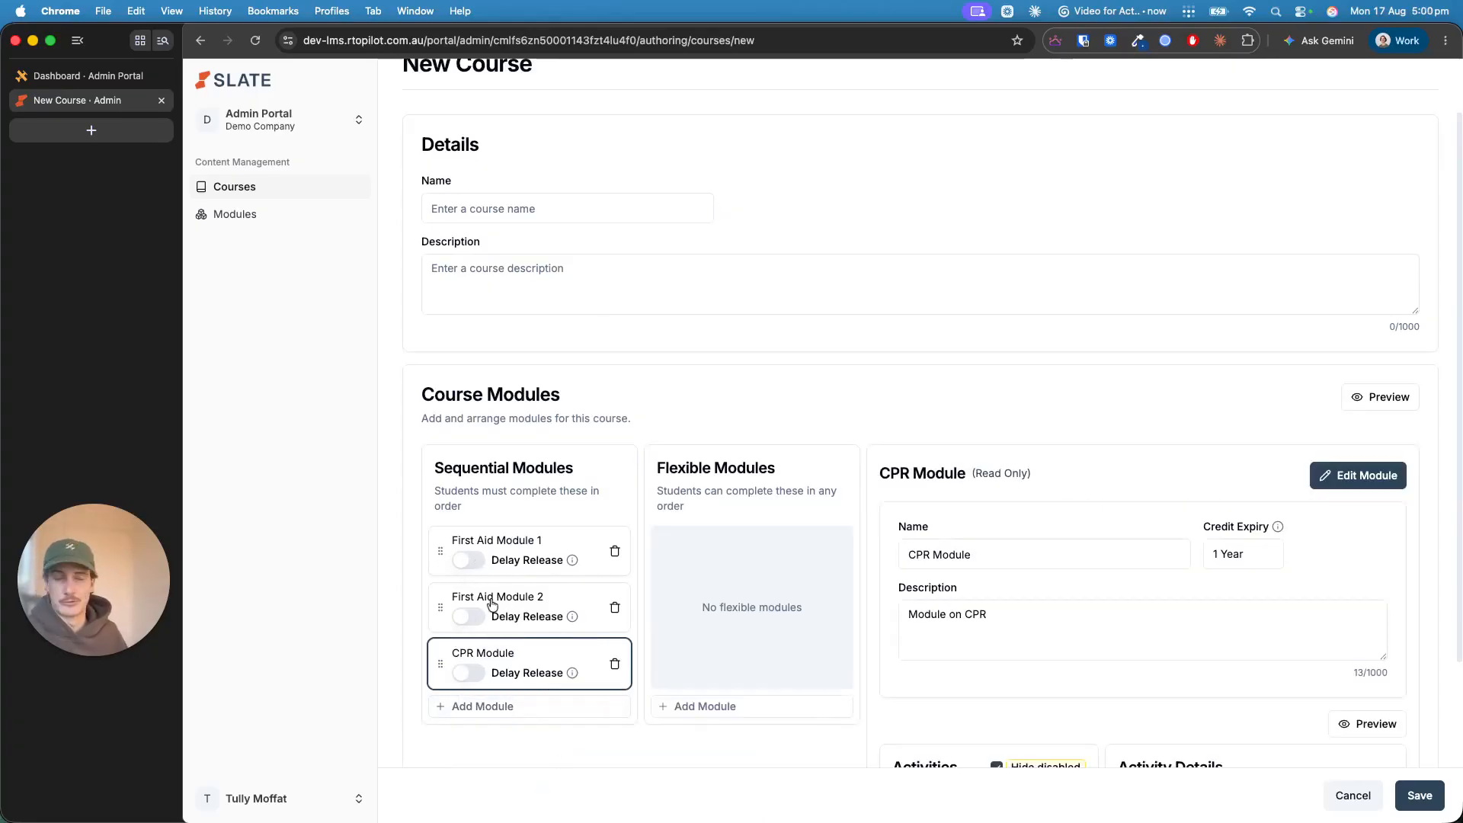
pyautogui.click(463, 674)
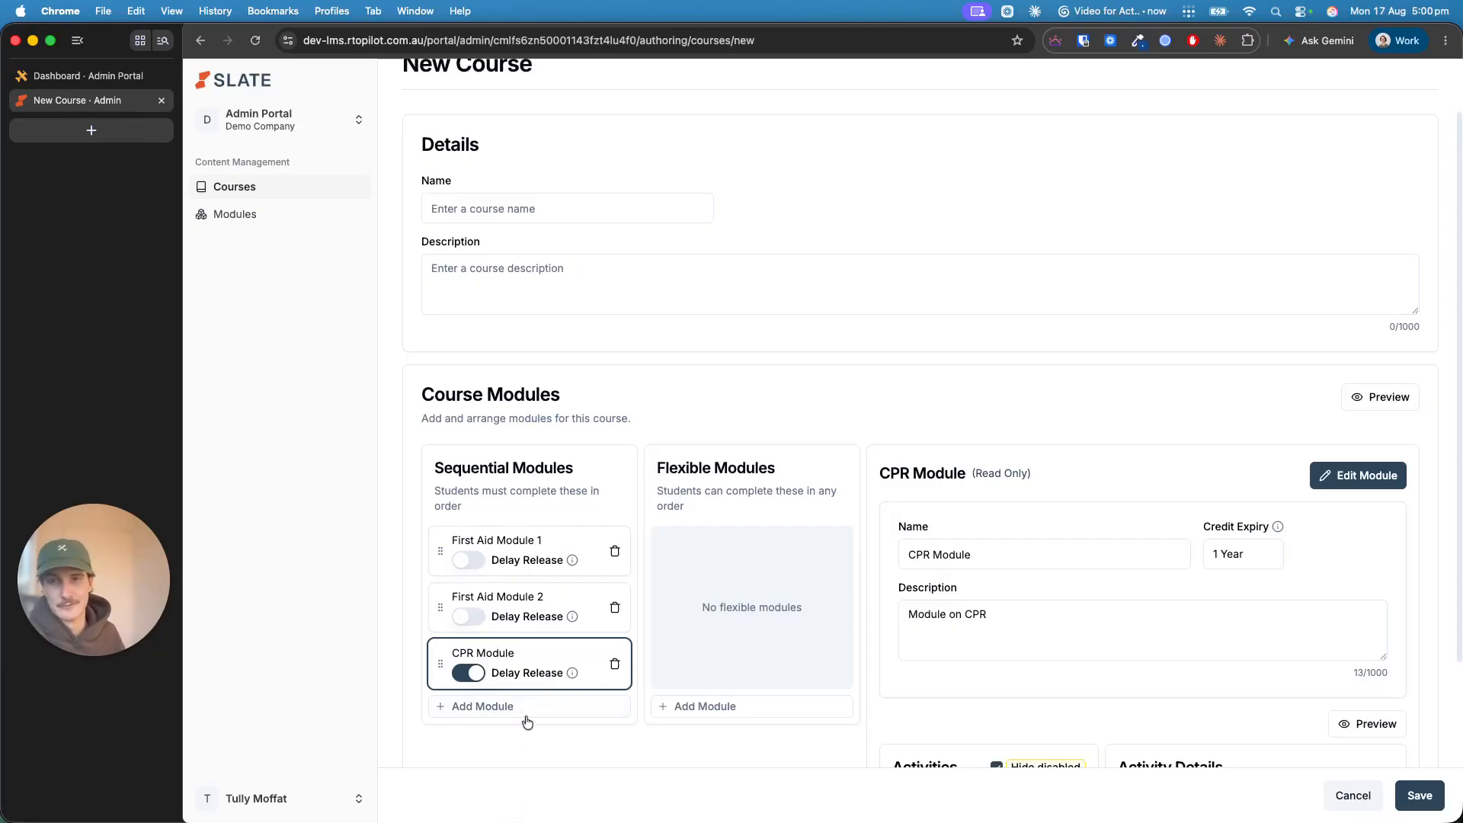
# Step: Review the new course's empty Name and Description fields without filling them in
pyautogui.scroll(-3, 526, 716)
pyautogui.scroll(5, 525, 496)
pyautogui.click(474, 279)
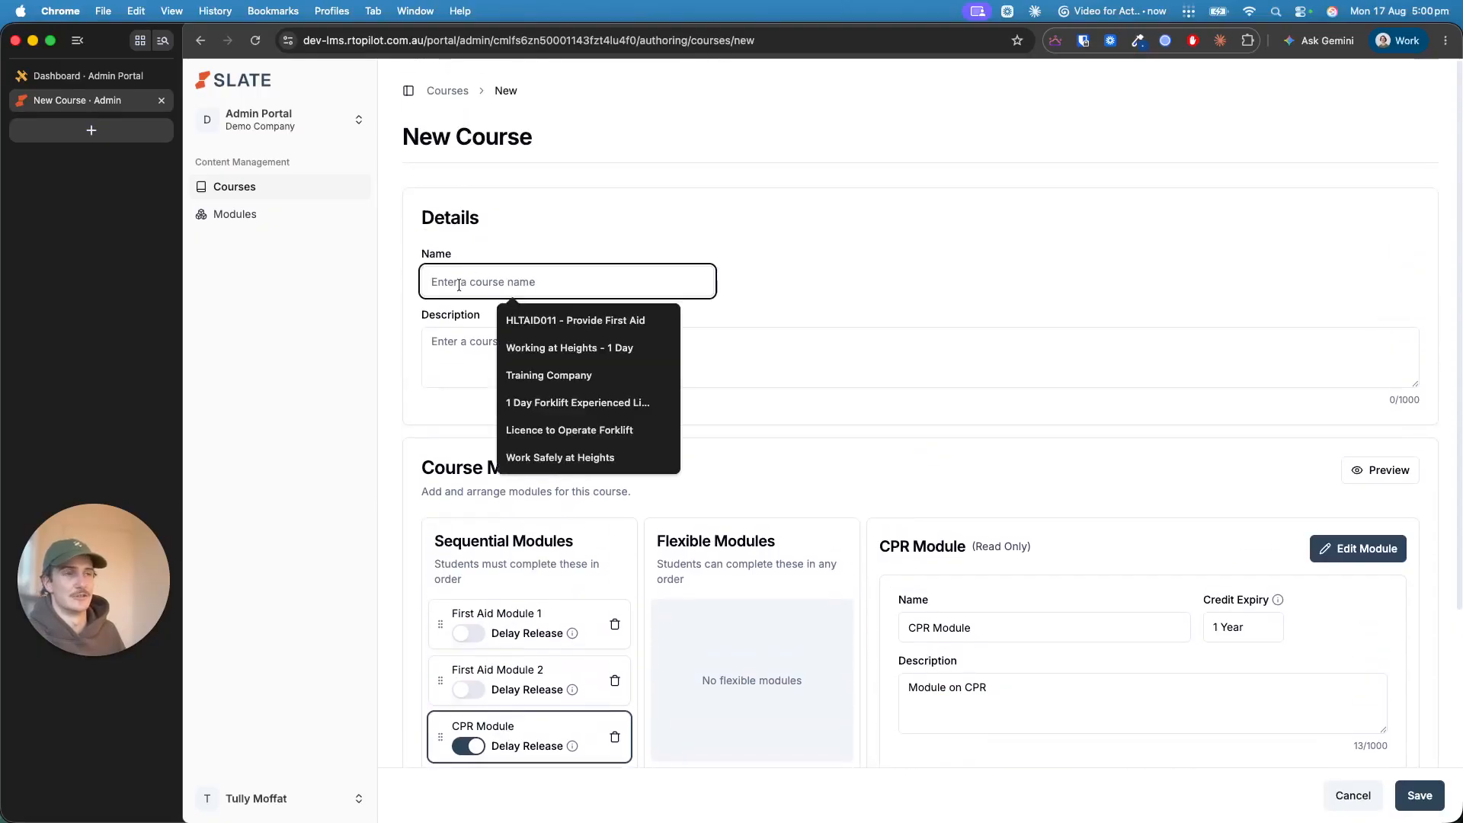
pyautogui.click(487, 335)
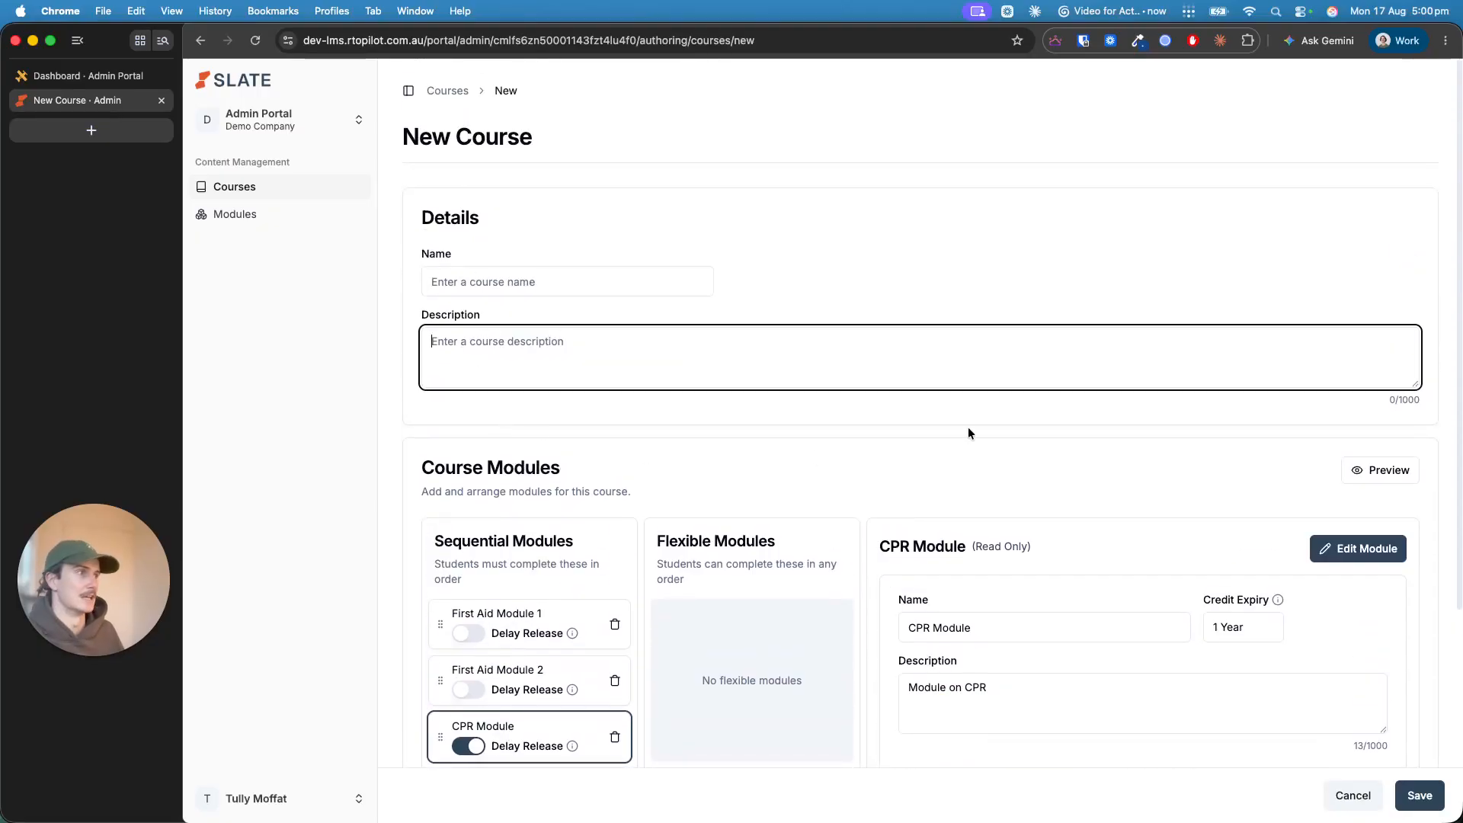